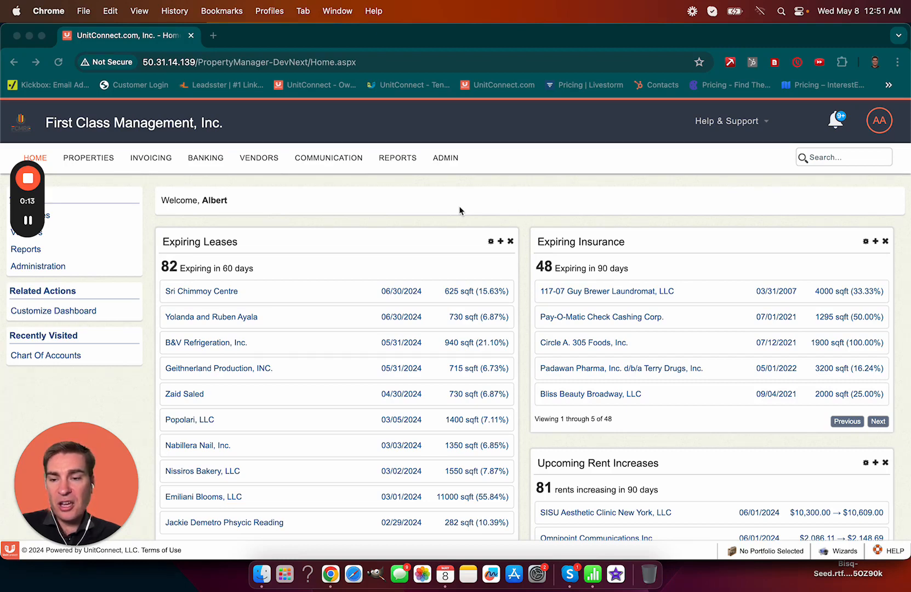
Step: Open Manage Notifications under Admin's Application Management section
left_click(442, 159)
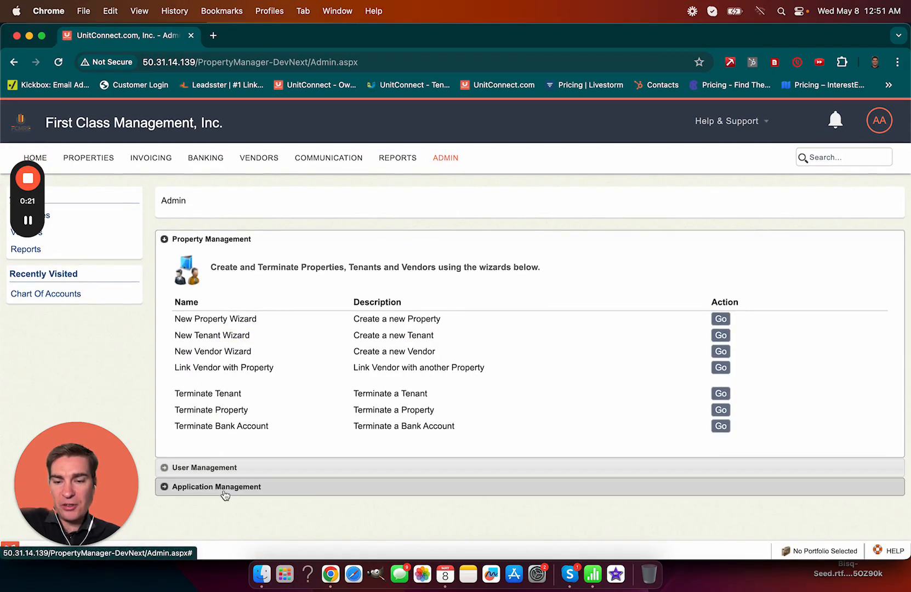
left_click(224, 488)
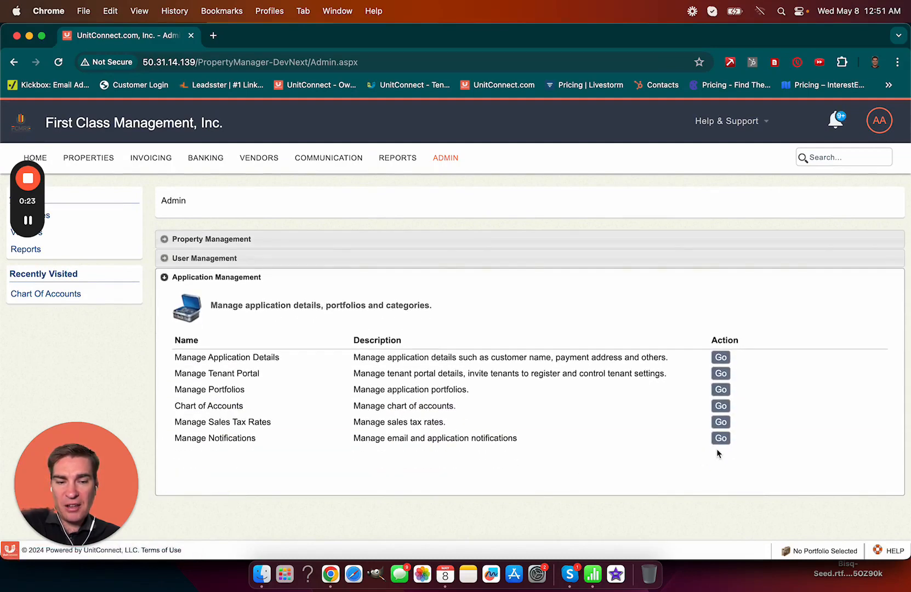
left_click(721, 438)
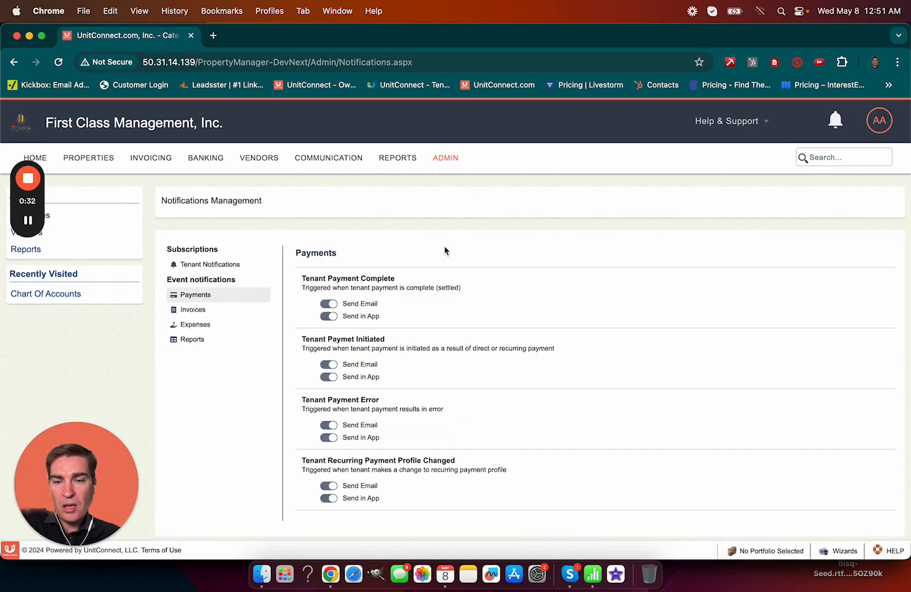
Step: Show the Tenant Notifications subscriptions and briefly highlight the Rent Due heading
left_click(210, 264)
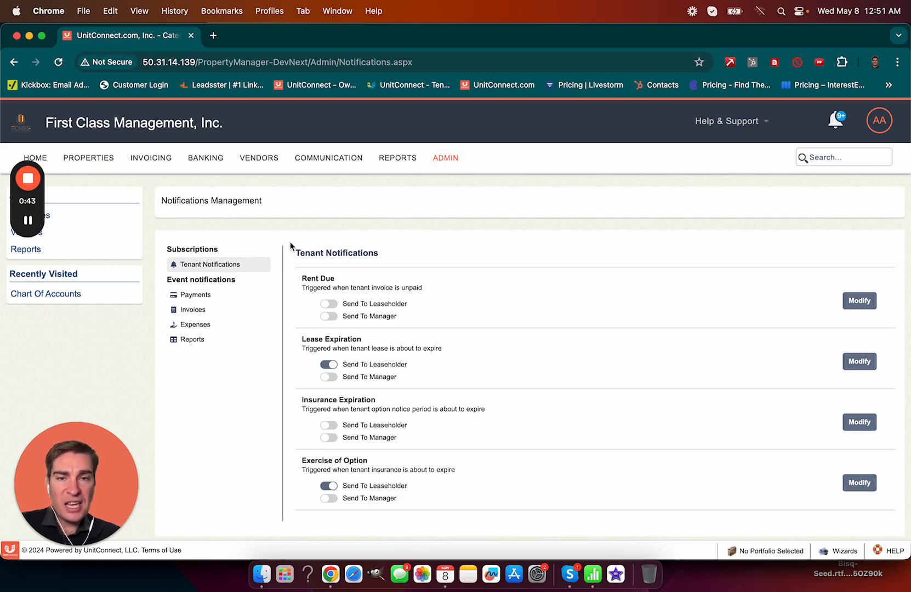
double_click(306, 280)
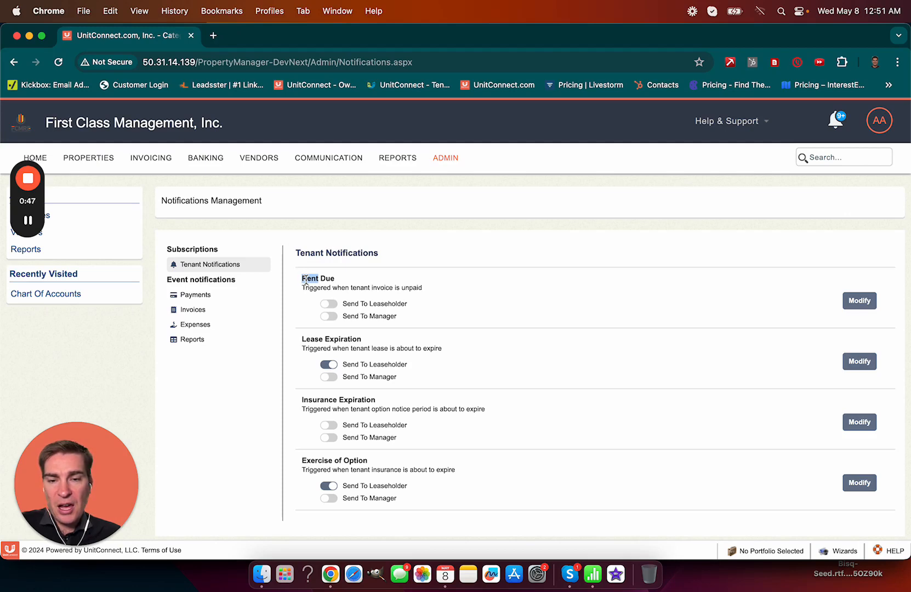
left_click(297, 283)
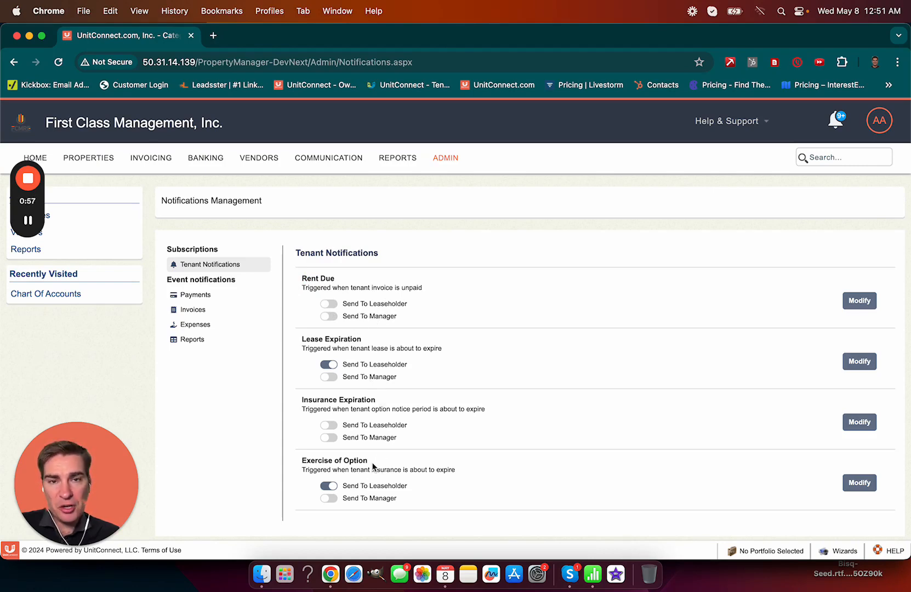
Step: In Rent Due settings, try the 8th and 9th days, restore days 2–4, and view placeholders
left_click(856, 302)
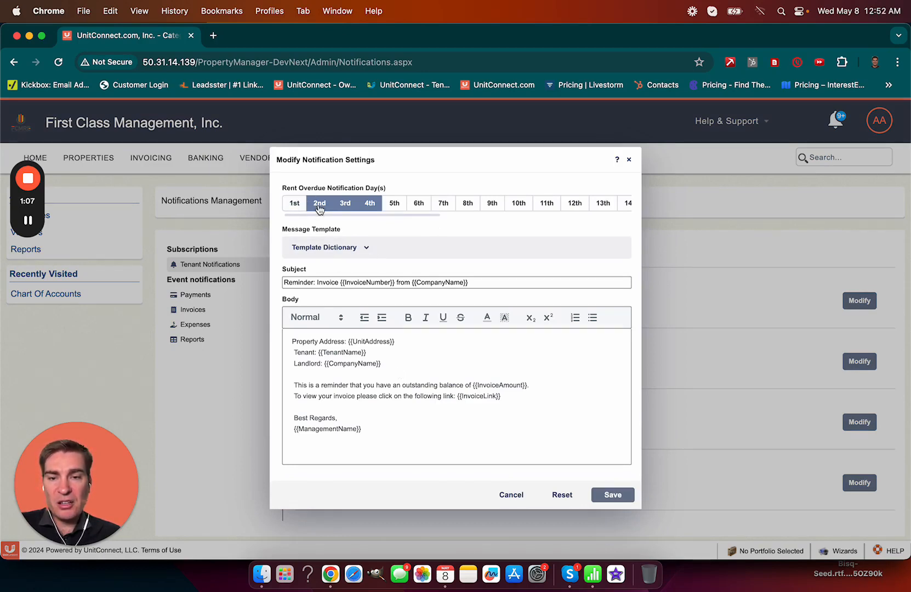
left_click(371, 206)
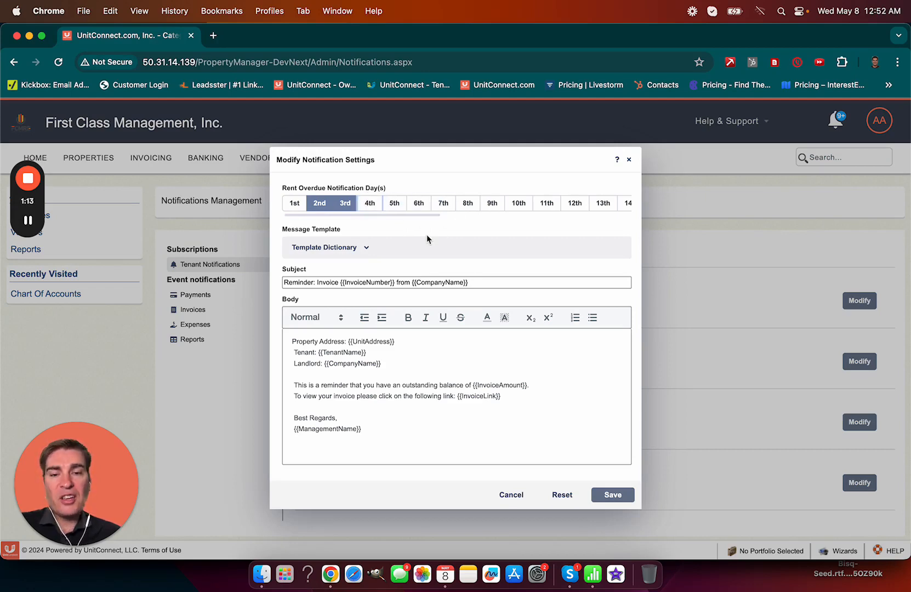
left_click(468, 207)
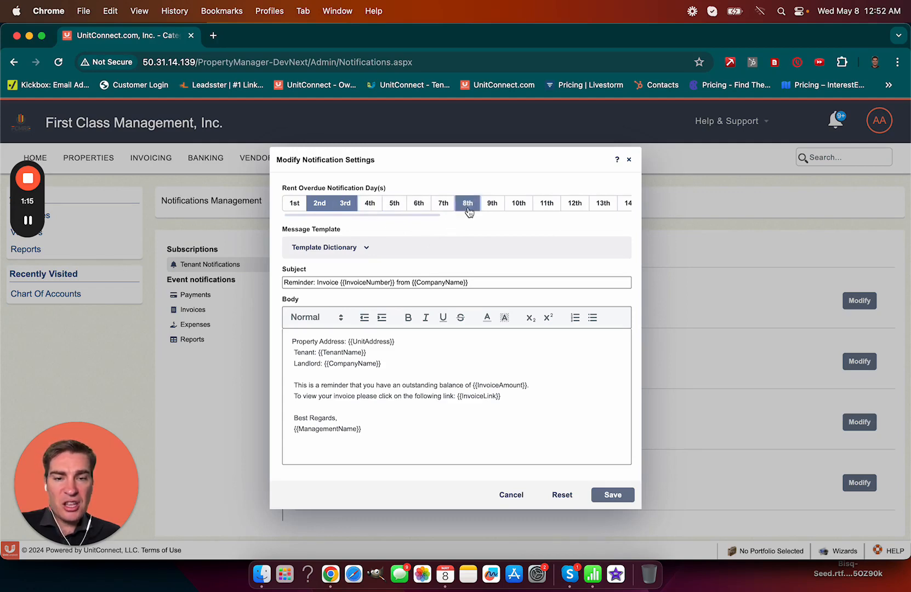
left_click(493, 204)
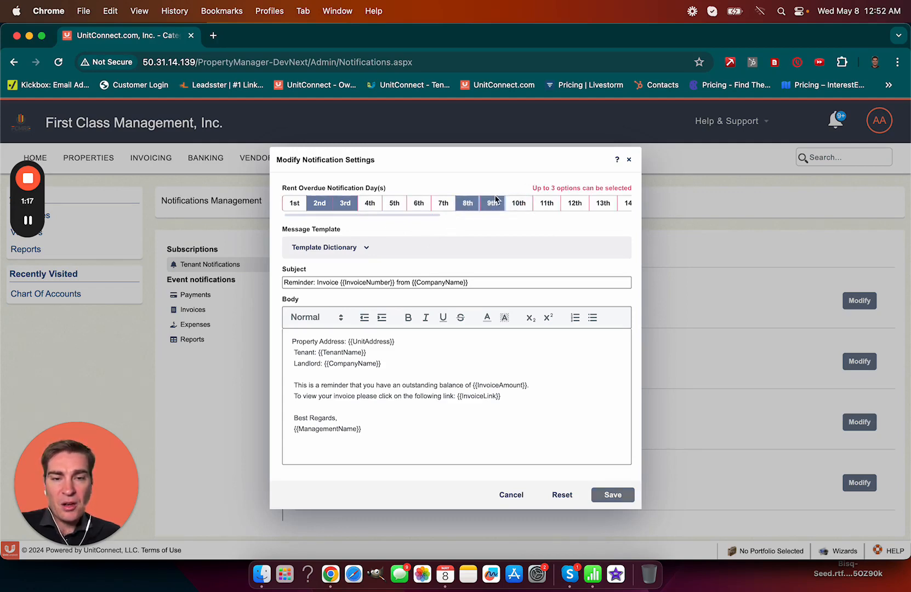
left_click(468, 203)
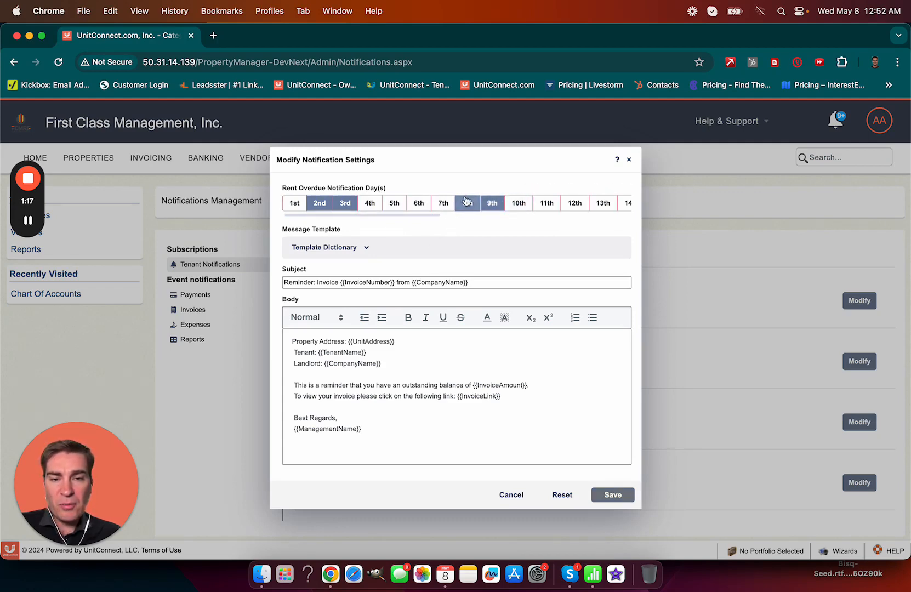
left_click(370, 204)
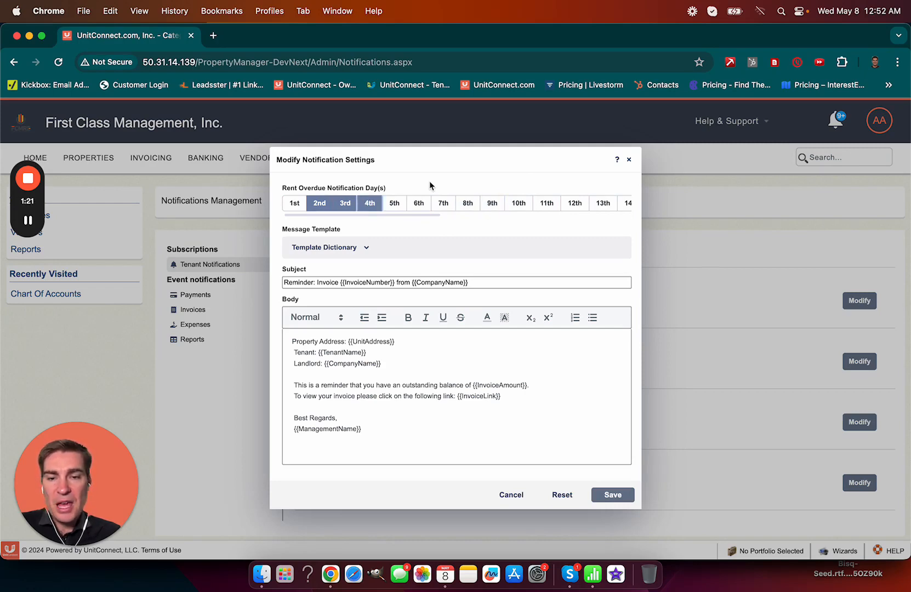
left_click(362, 250)
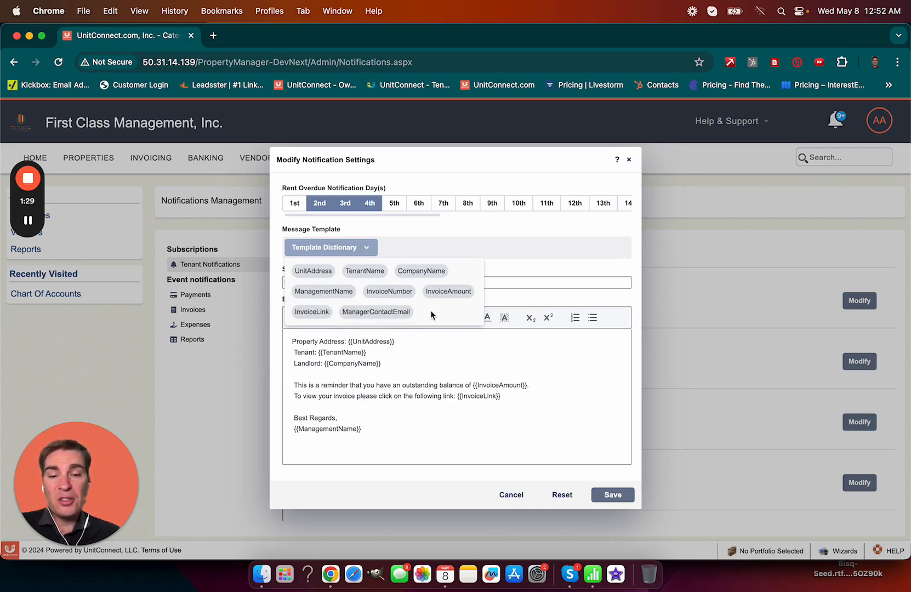
left_click(436, 355)
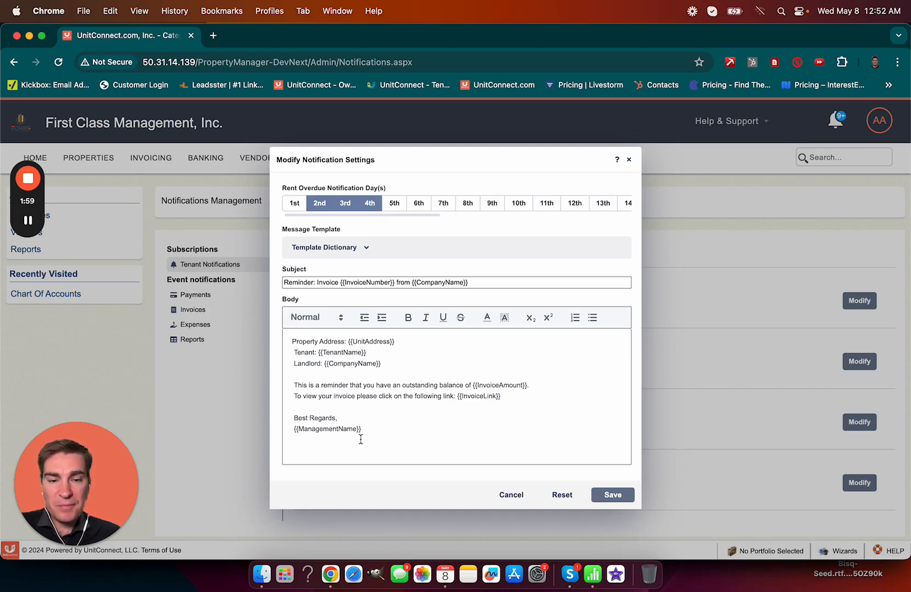
Step: Add a 'This is a change.' line after the invoice link and save the template
left_click(544, 398)
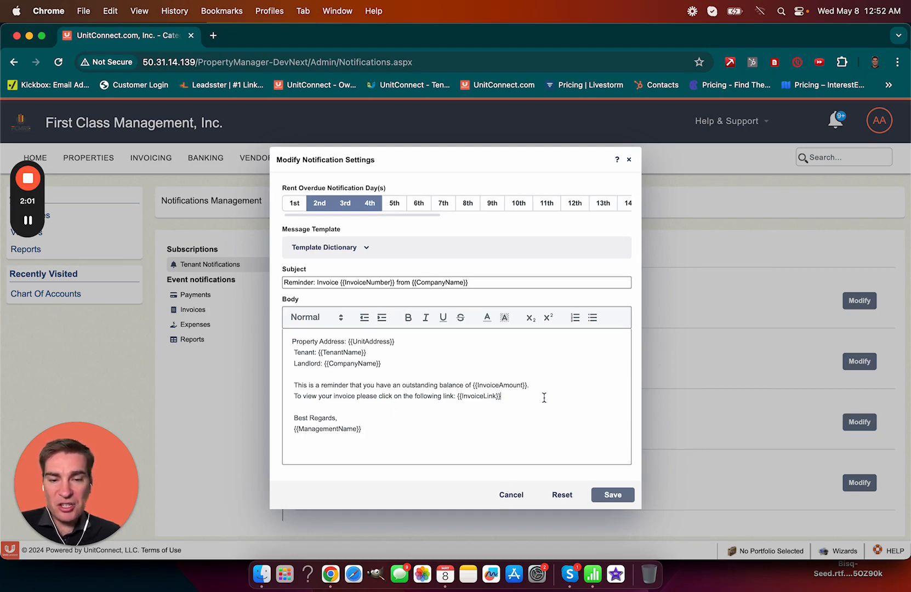
key("Return")
key("Return")
type("This {")
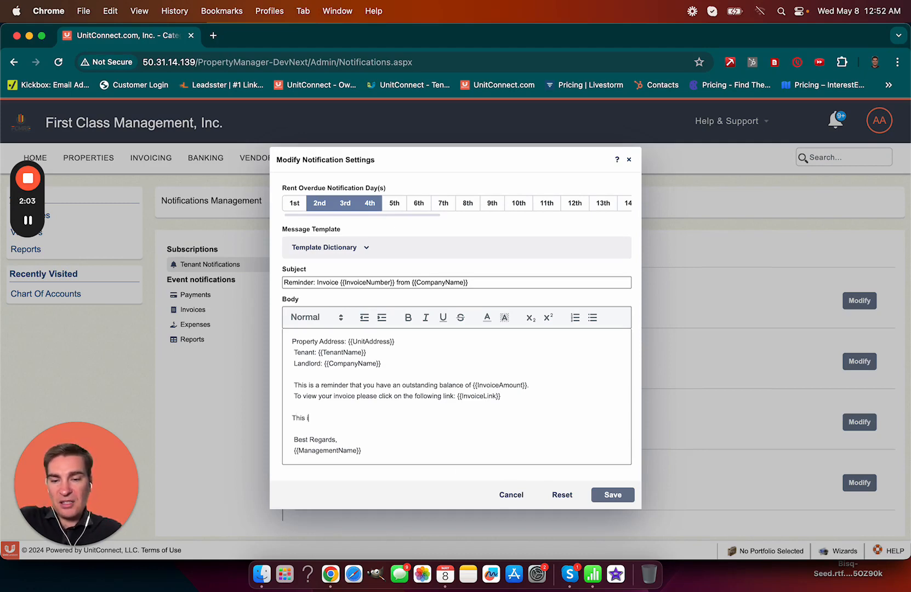
type("s a ")
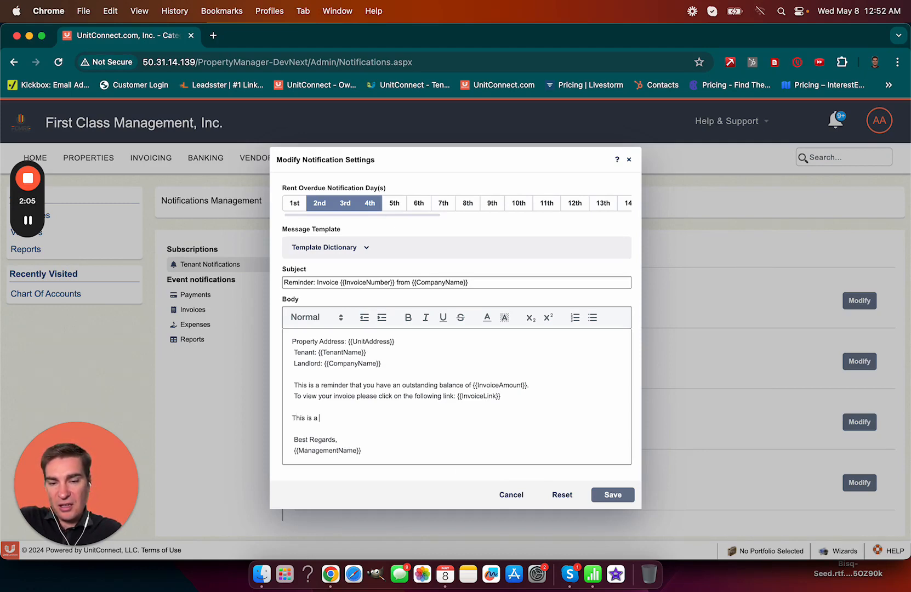
type("change.")
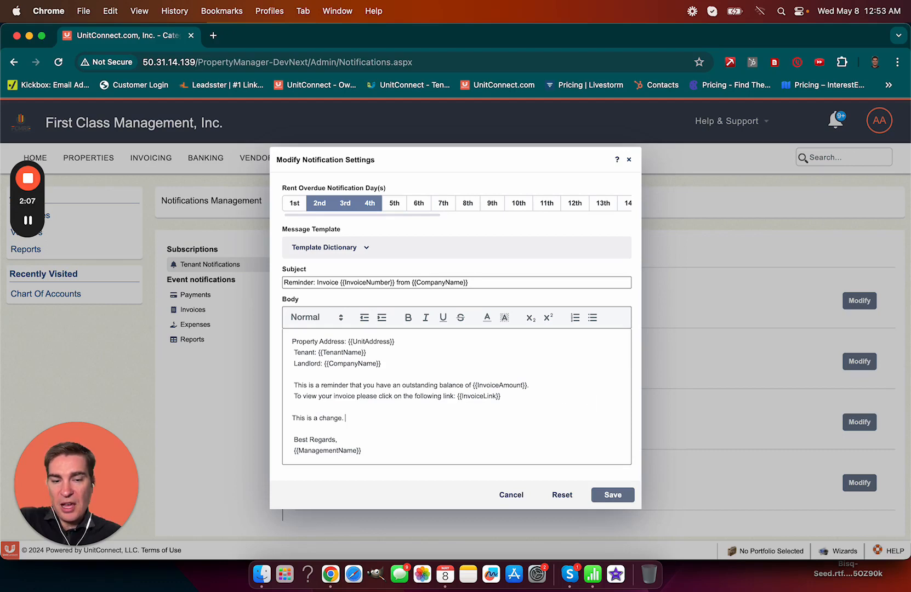
left_click(625, 494)
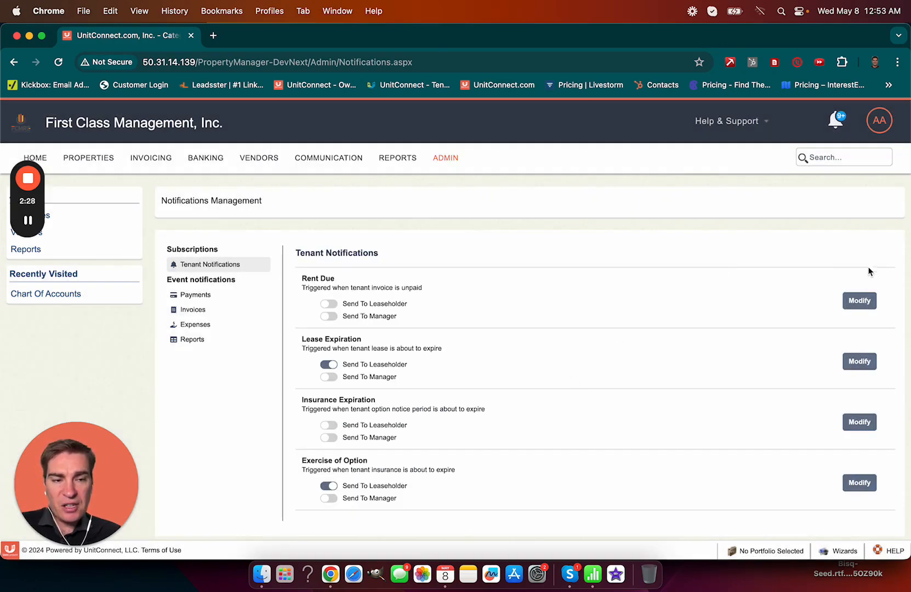
Step: Reopen Rent Due settings, delete the test line, and save the original template
left_click(859, 302)
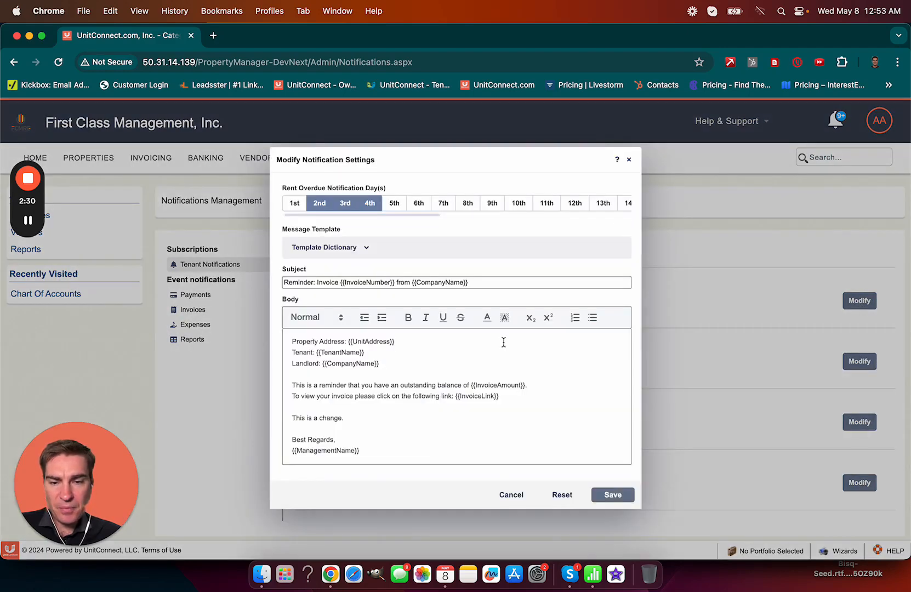
triple_click(326, 417)
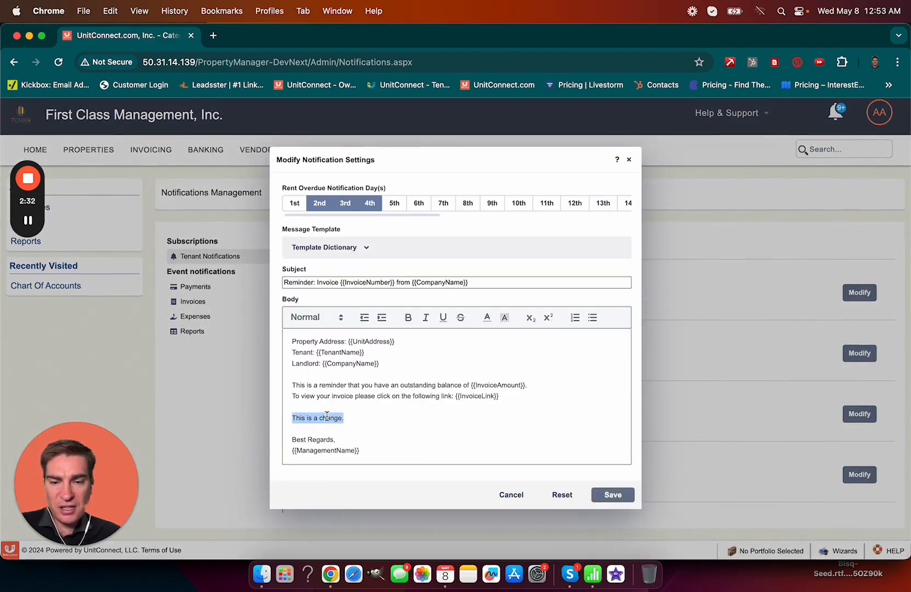
key("BackSpace")
key("BackSpace")
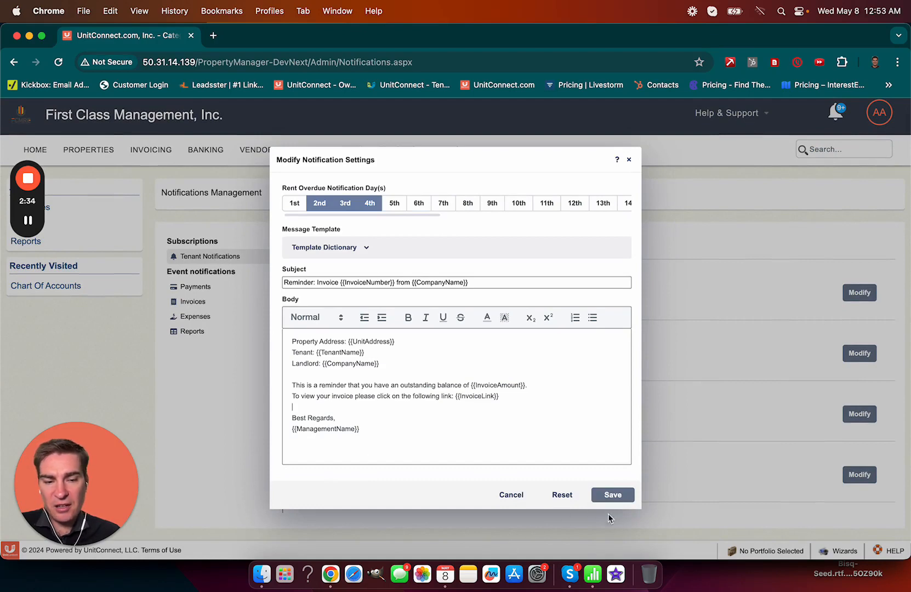
left_click(625, 494)
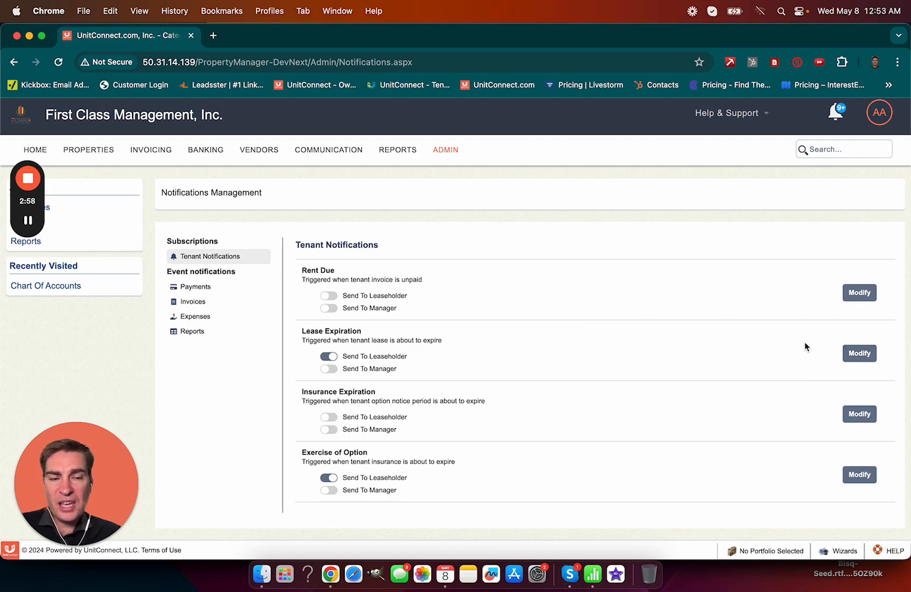
left_click(860, 354)
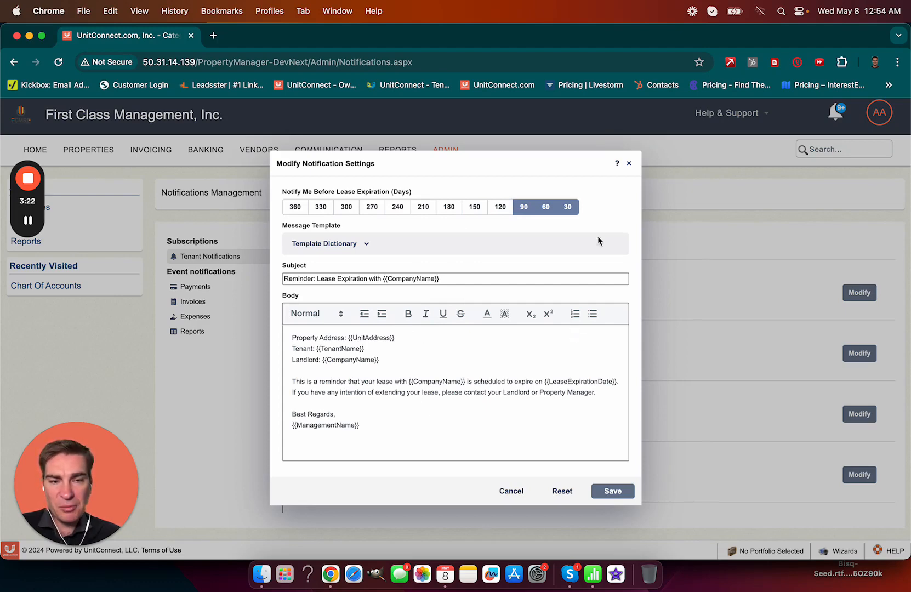
left_click(629, 163)
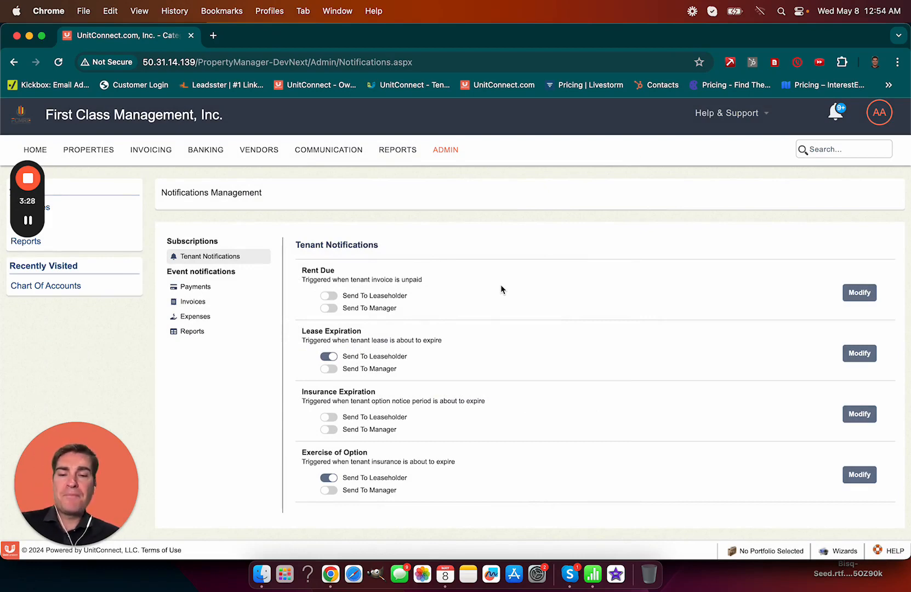
Step: Try enabling Rent Due for leaseholders and all properties/tenants, cancel, then go to Properties
left_click(330, 296)
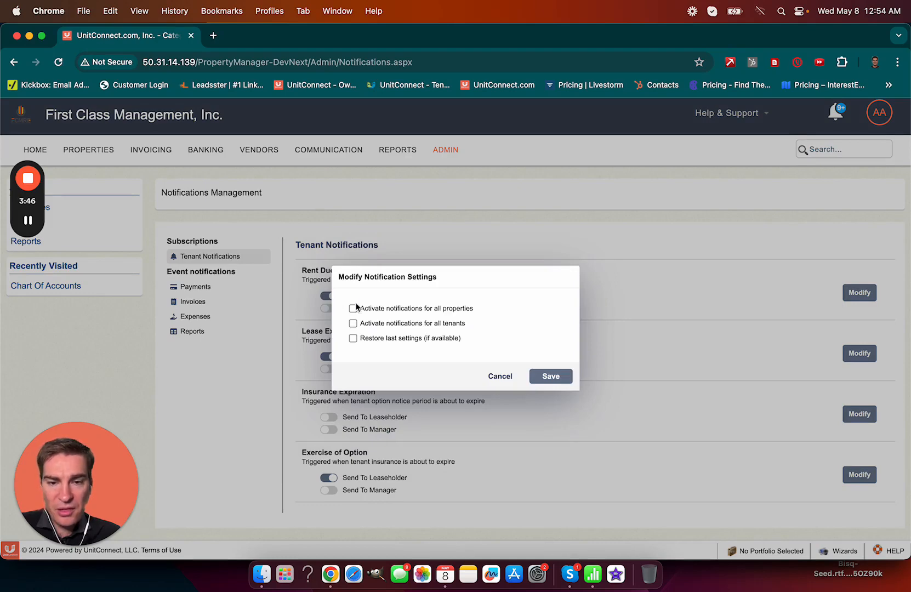
left_click(353, 309)
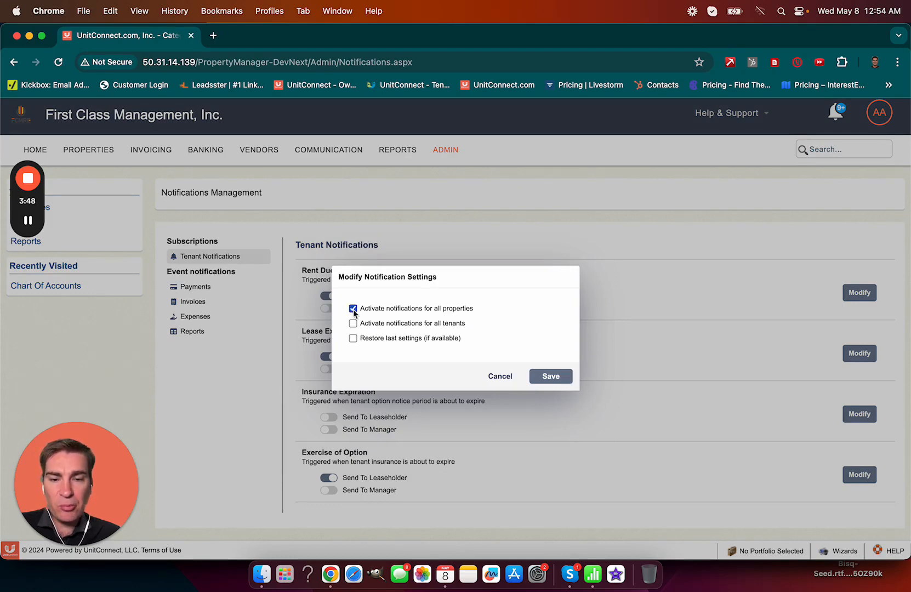
left_click(353, 324)
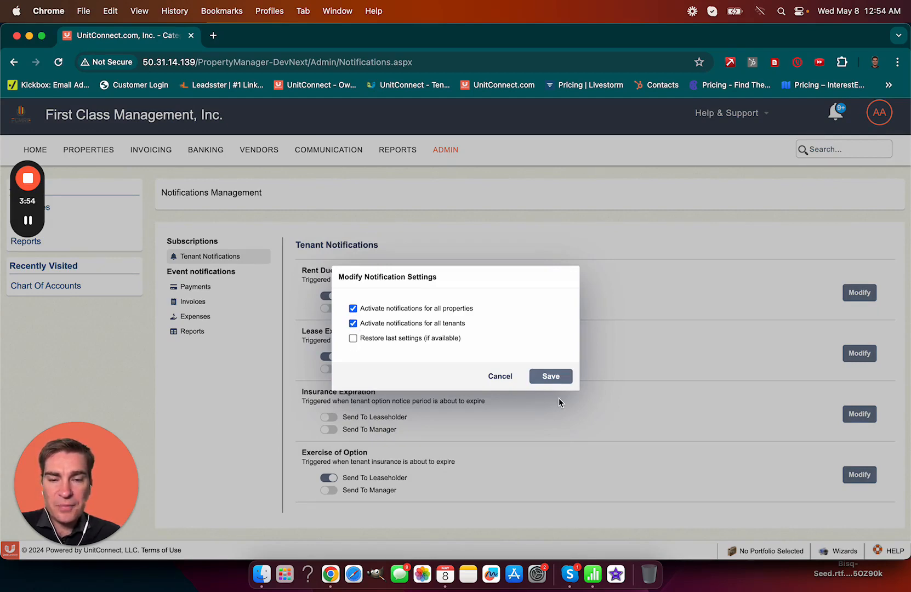
left_click(500, 376)
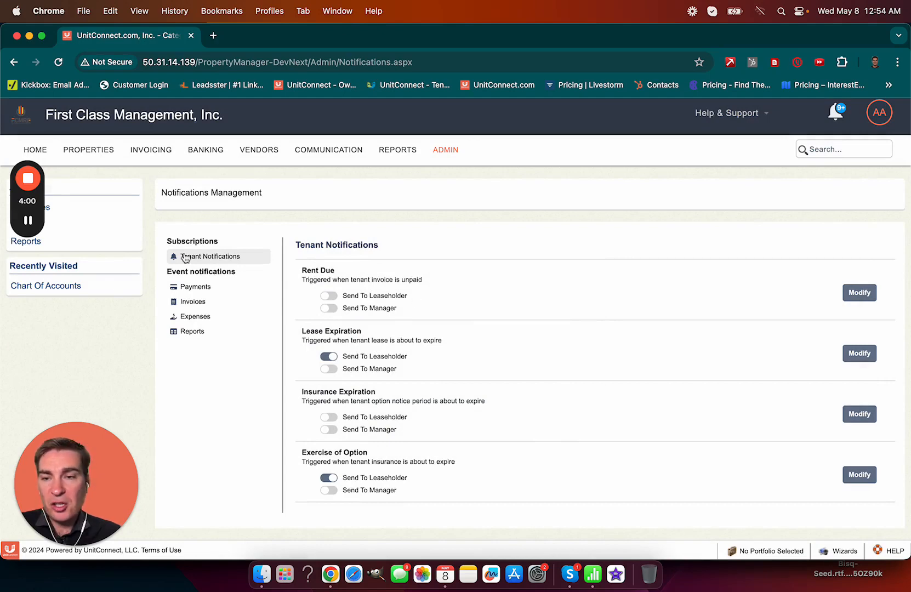
left_click(109, 156)
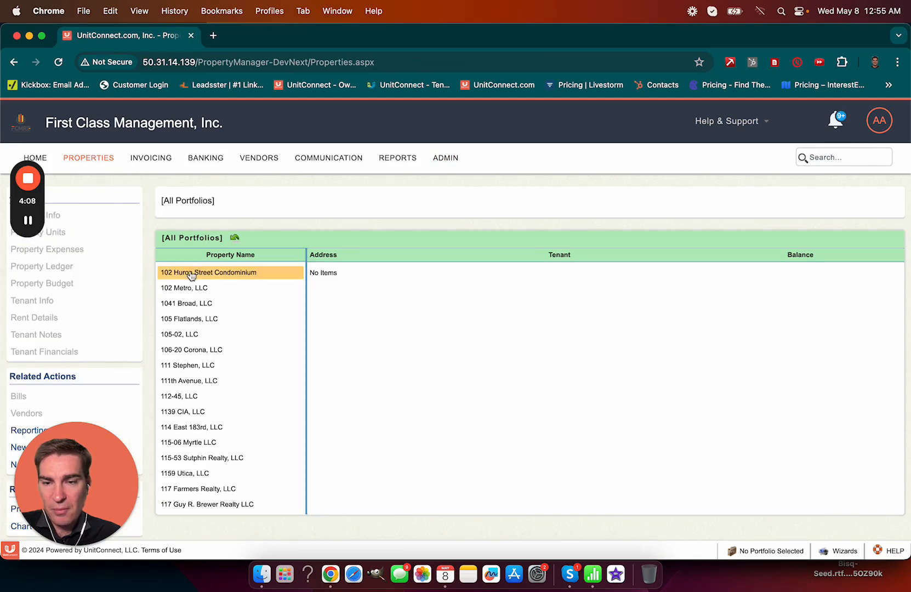
left_click(206, 272)
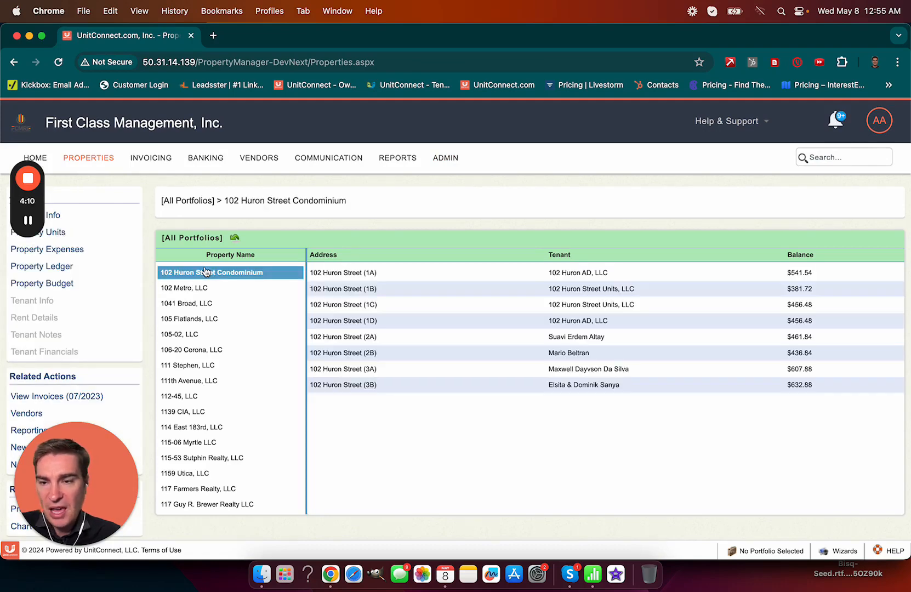
mouse_move(38, 204)
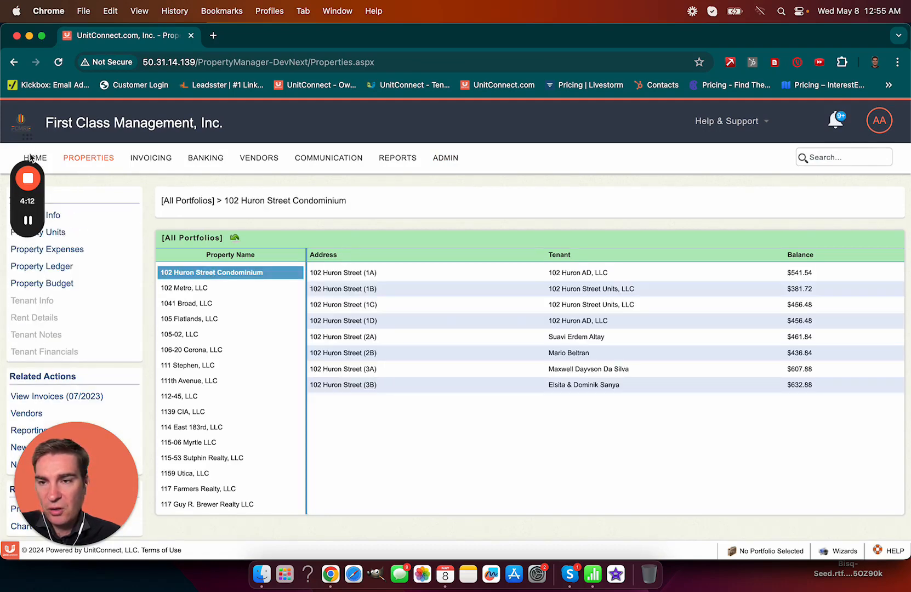
left_click_drag(27, 134, 48, 73)
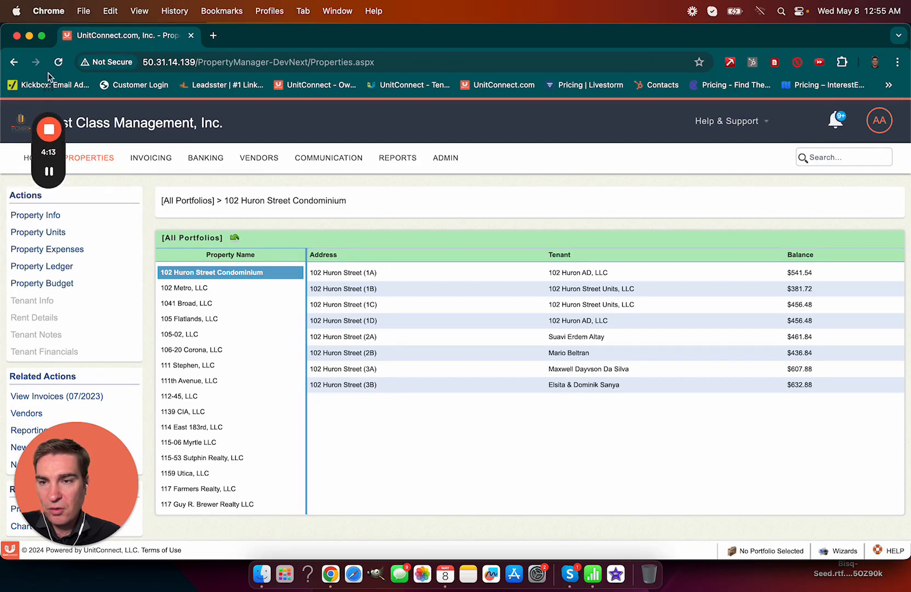
left_click(58, 220)
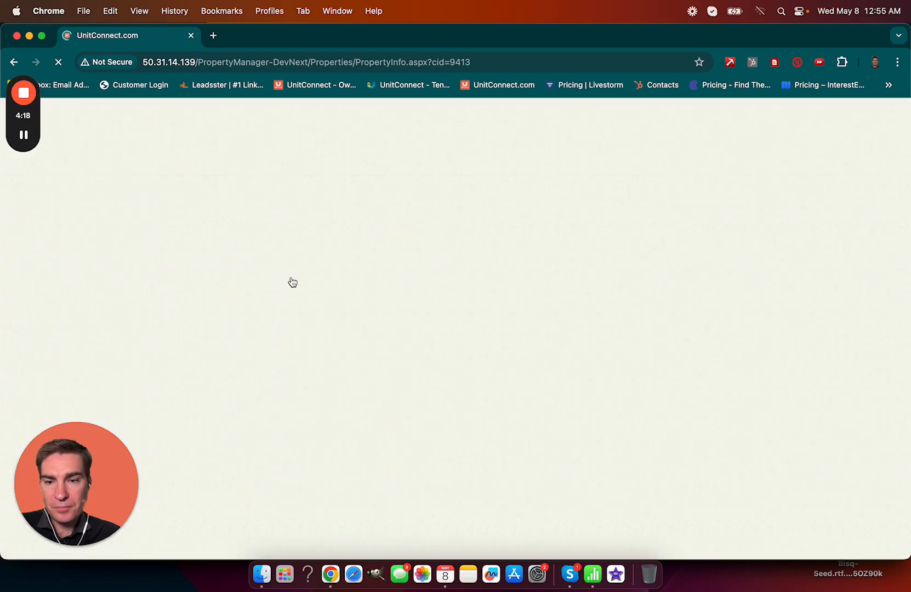
scroll(293, 282, "down", 1)
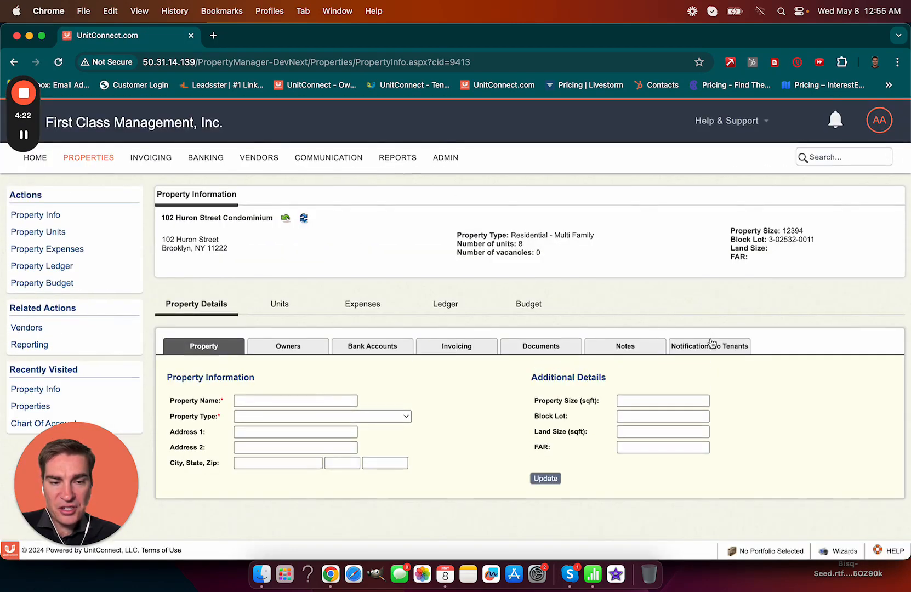
Step: In the property's tenant notifications, turn Rent Due on for all tenants, then back off
left_click(711, 348)
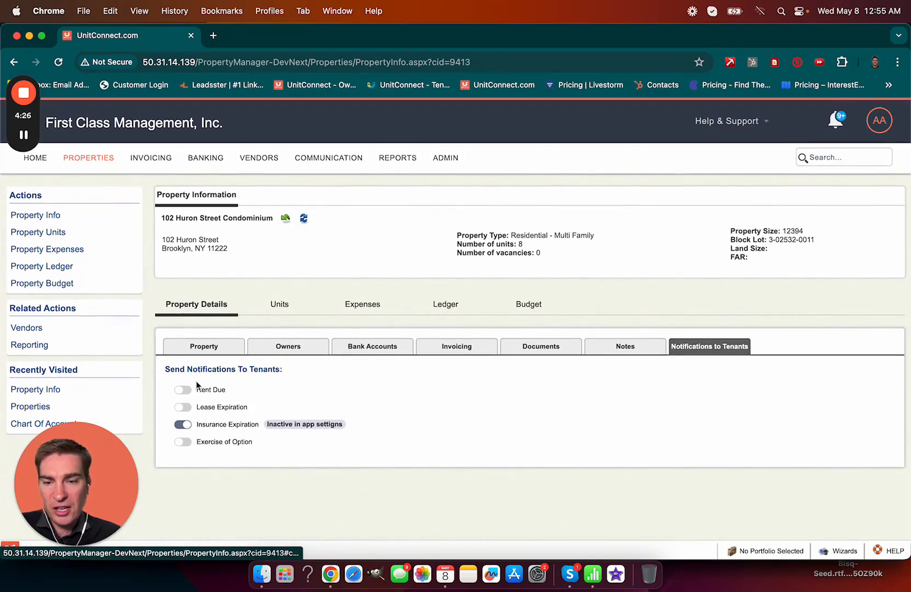
left_click(184, 390)
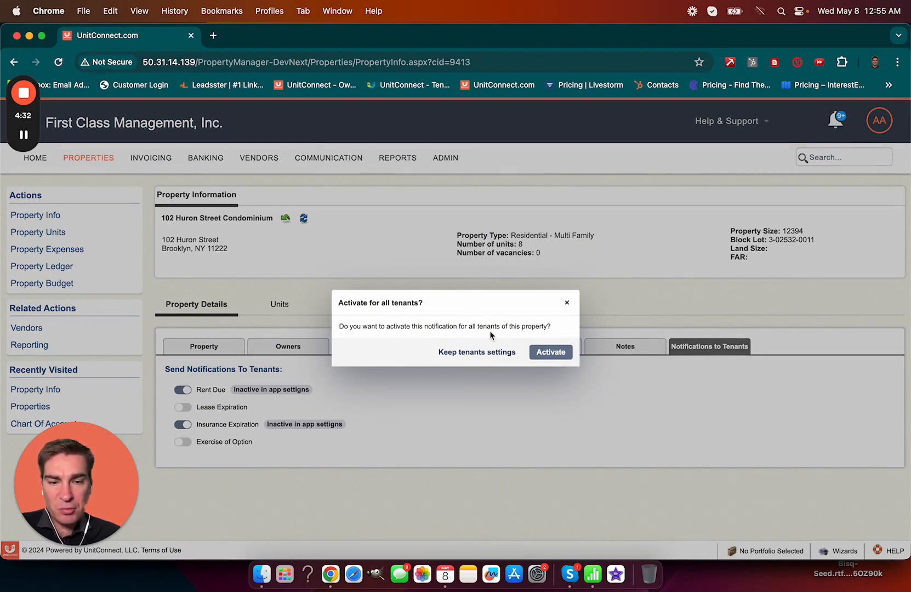
left_click(540, 353)
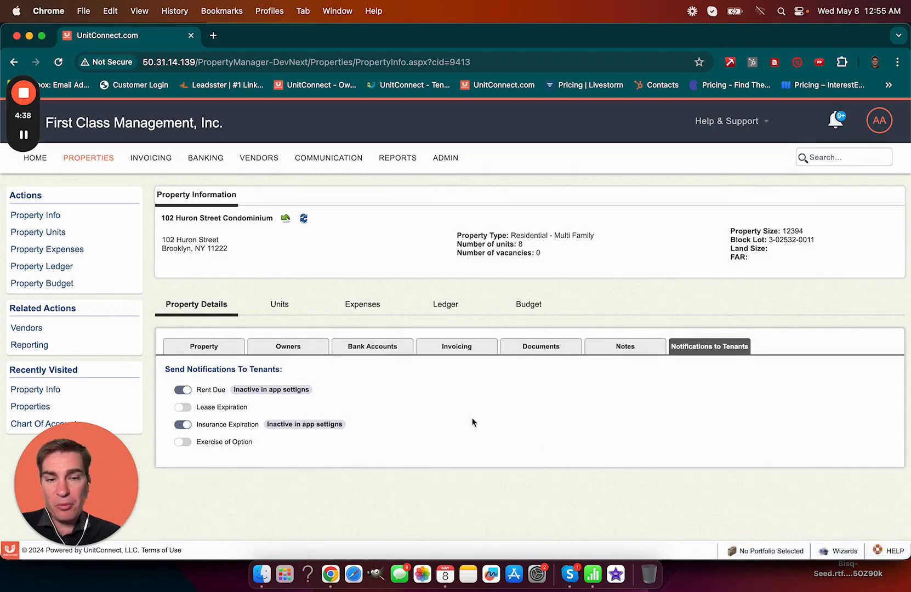
left_click(185, 390)
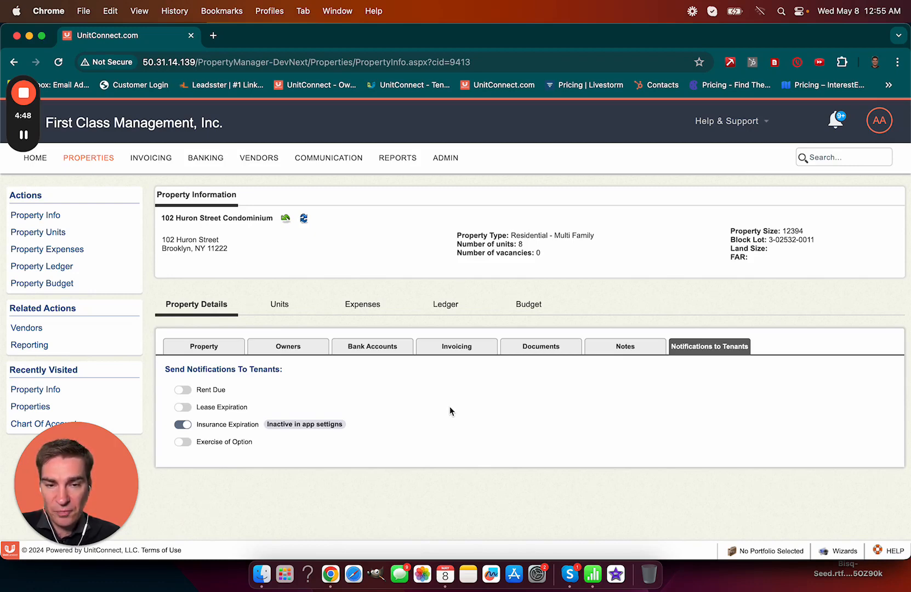
Step: Open the tenant page for unit 1A from the property's units list
left_click(279, 306)
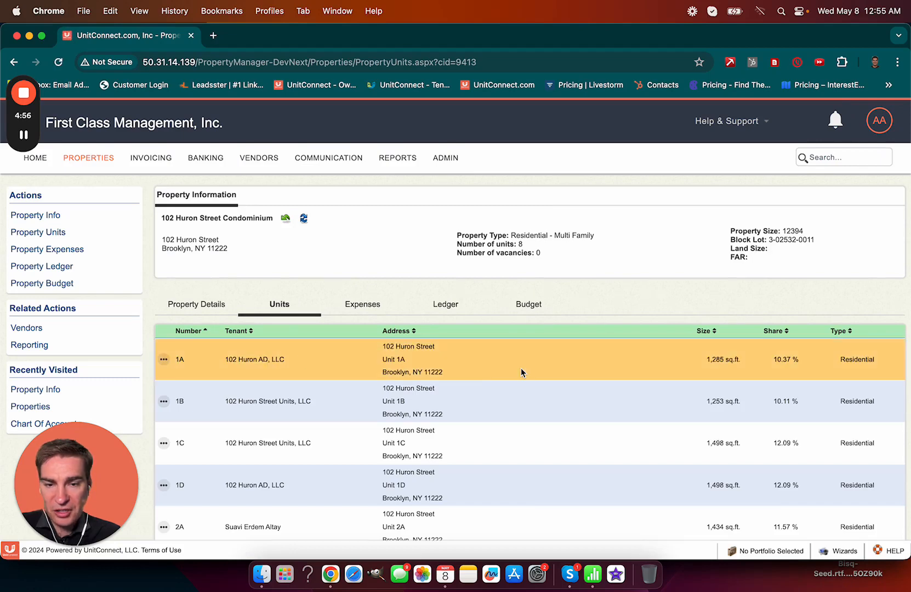
left_click(163, 360)
left_click(170, 379)
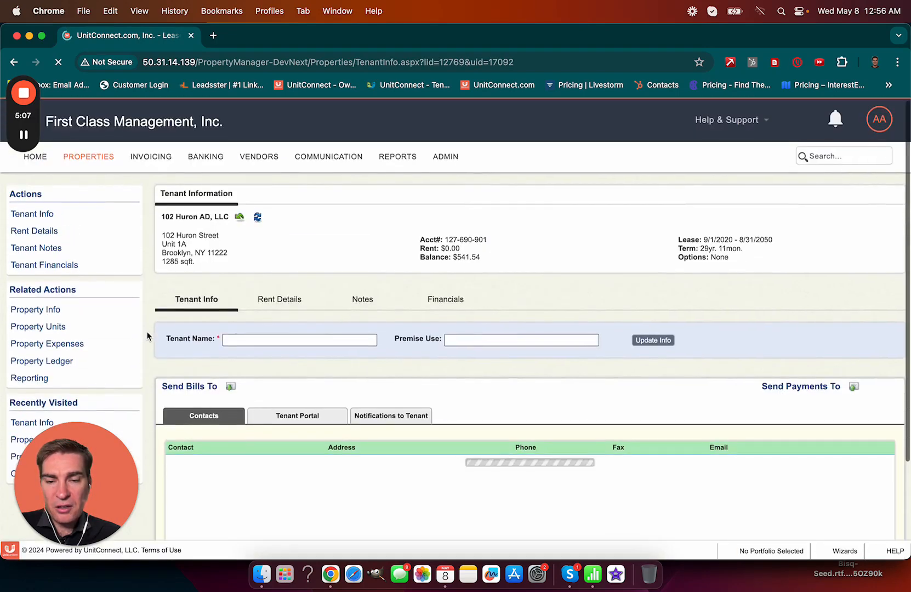
scroll(147, 331, "down", 5)
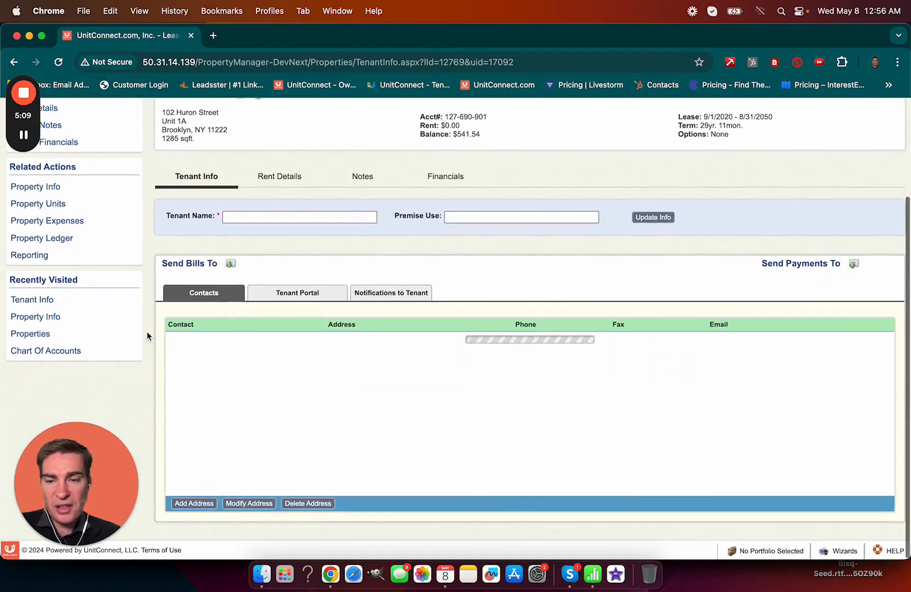
scroll(402, 296, "down", 1)
Step: Open the 1A tenant's notifications and switch Rent Due off
left_click(395, 308)
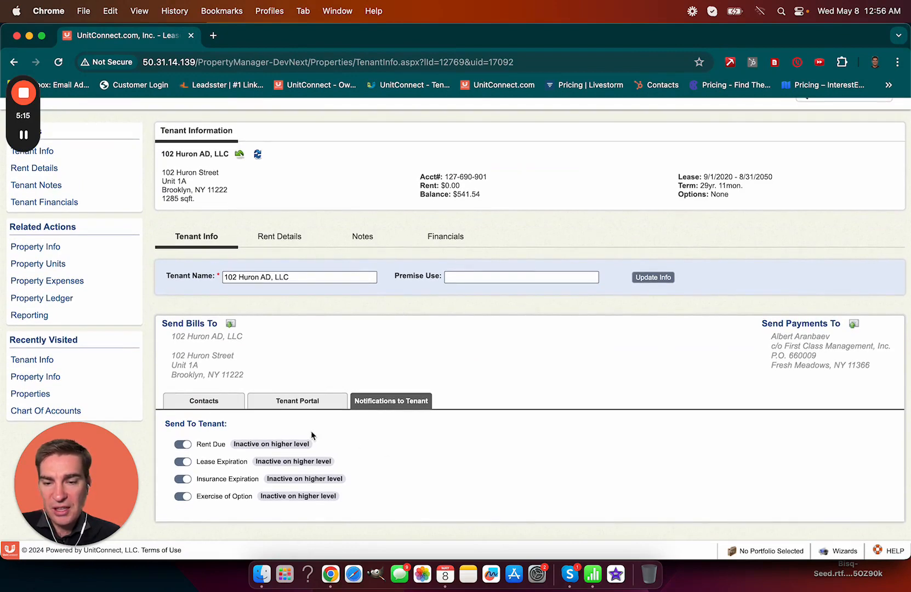
triple_click(245, 445)
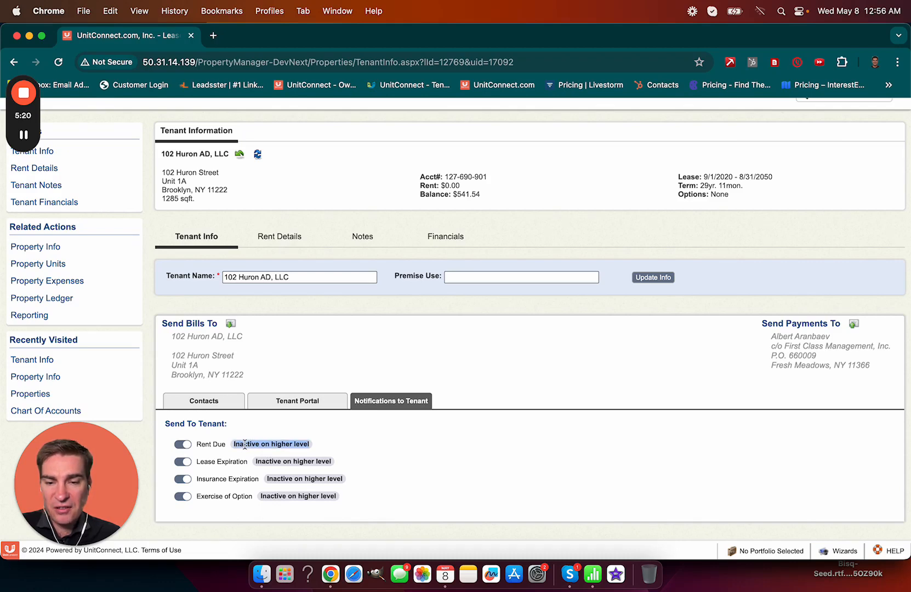
left_click(368, 444)
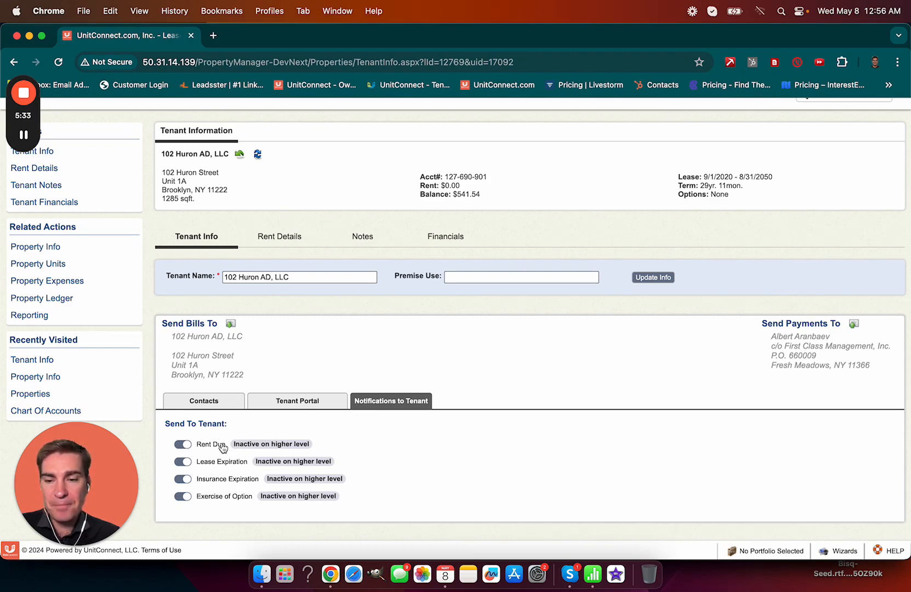
left_click(183, 445)
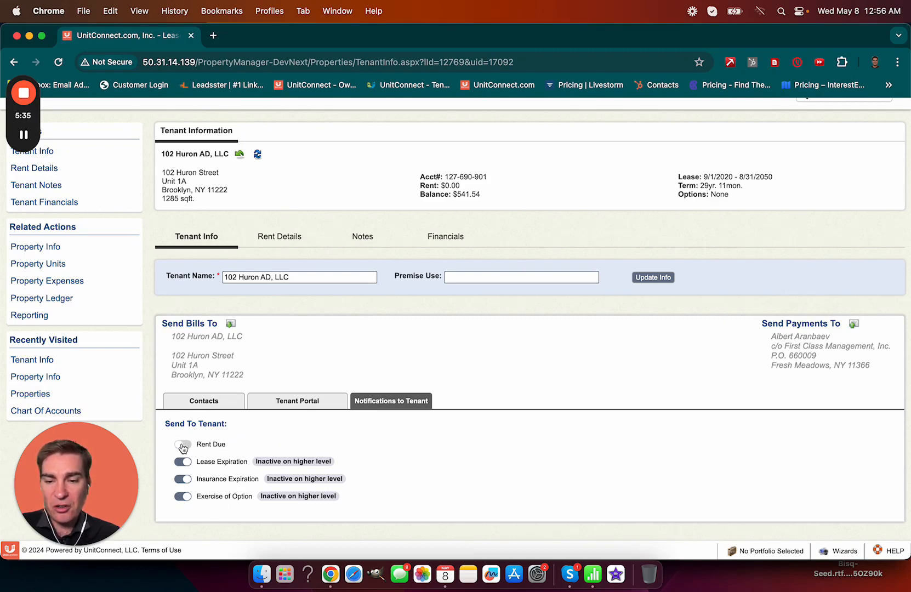
Step: Turn the tenant's Rent Due back on, activate it property-wide, and refresh its notification settings
left_click(183, 446)
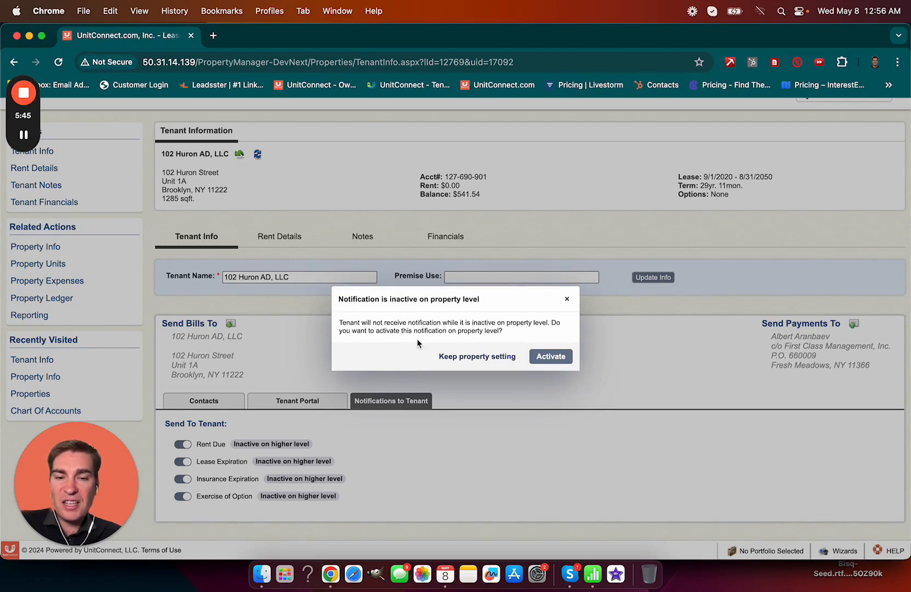
left_click(559, 356)
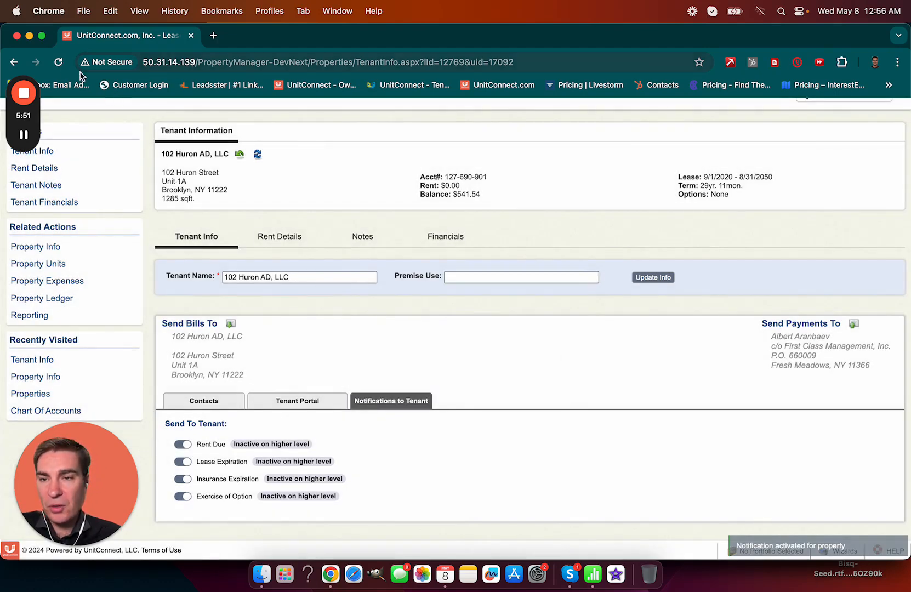
left_click(61, 64)
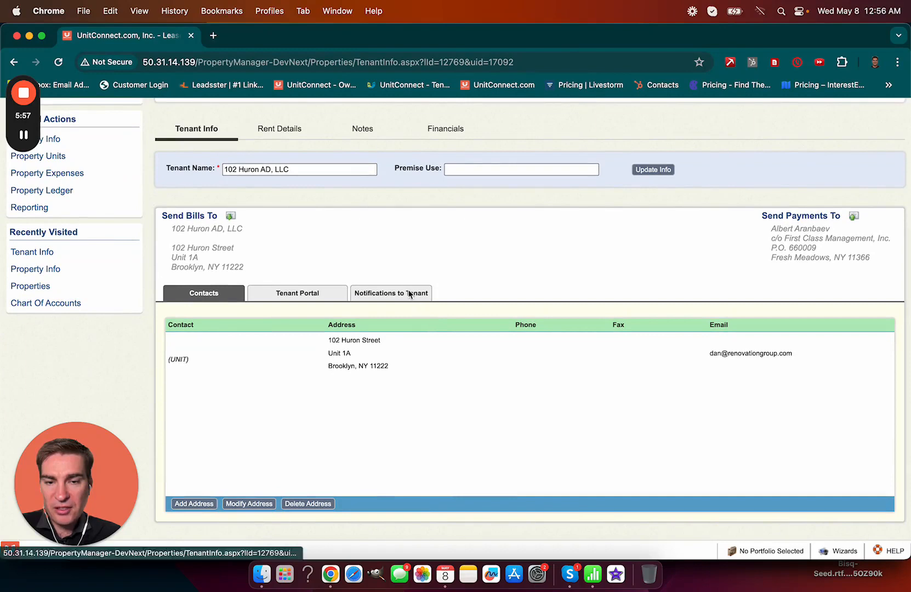
left_click(409, 293)
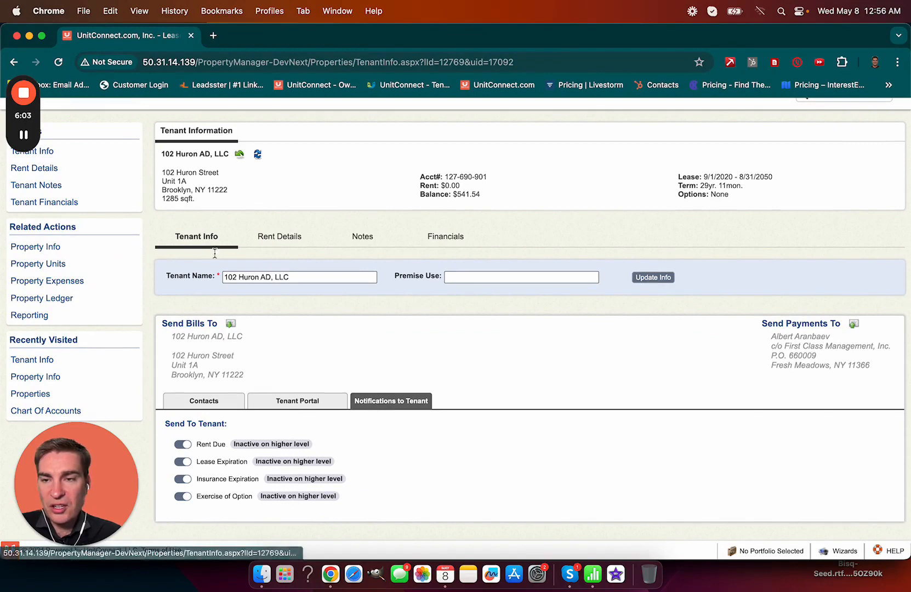
left_click_drag(25, 57, 44, 290)
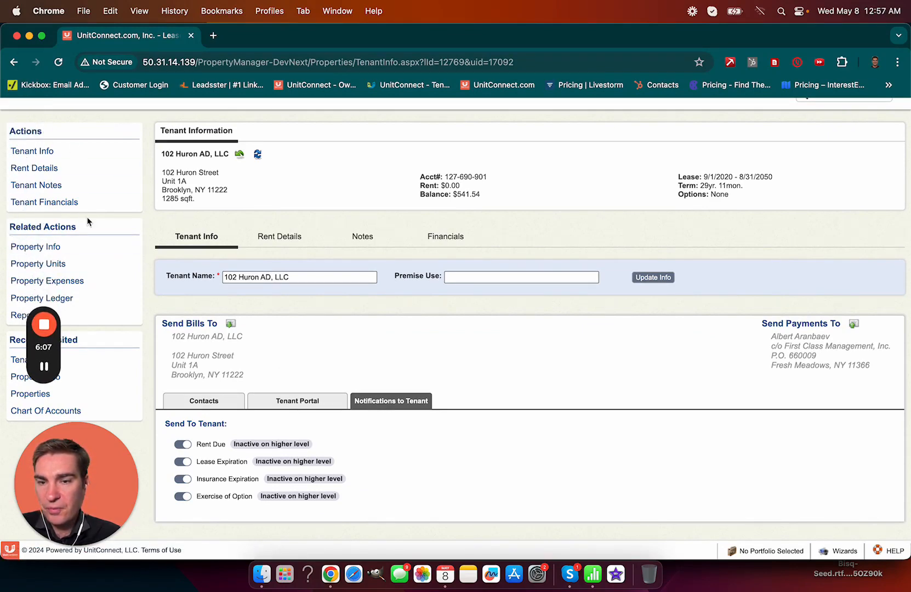
scroll(159, 255, "up", 2)
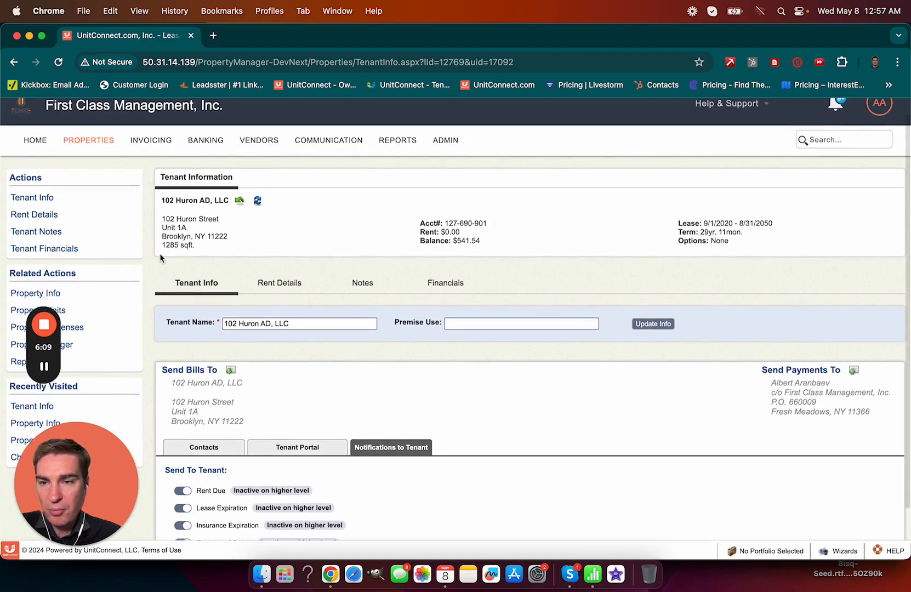
scroll(160, 255, "down", 2)
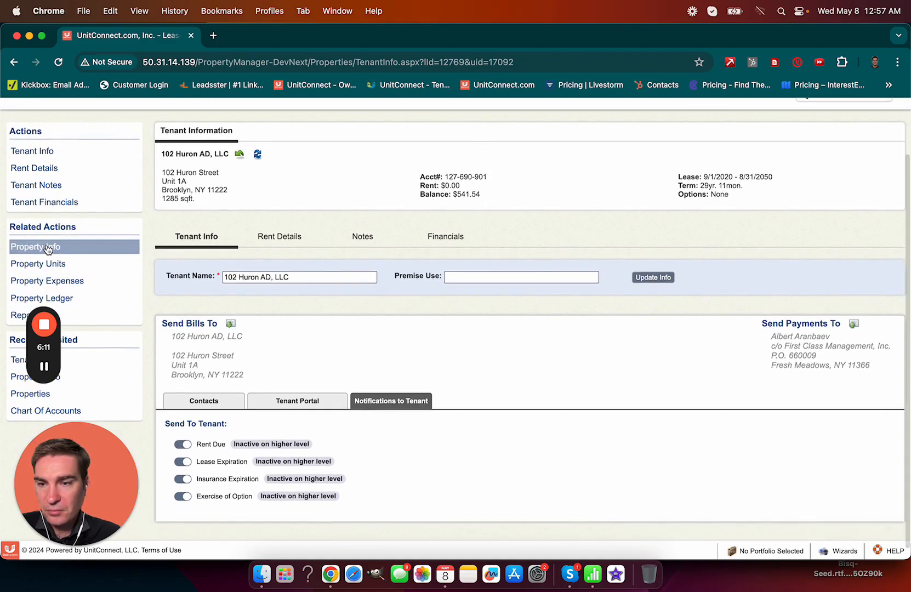
left_click(42, 246)
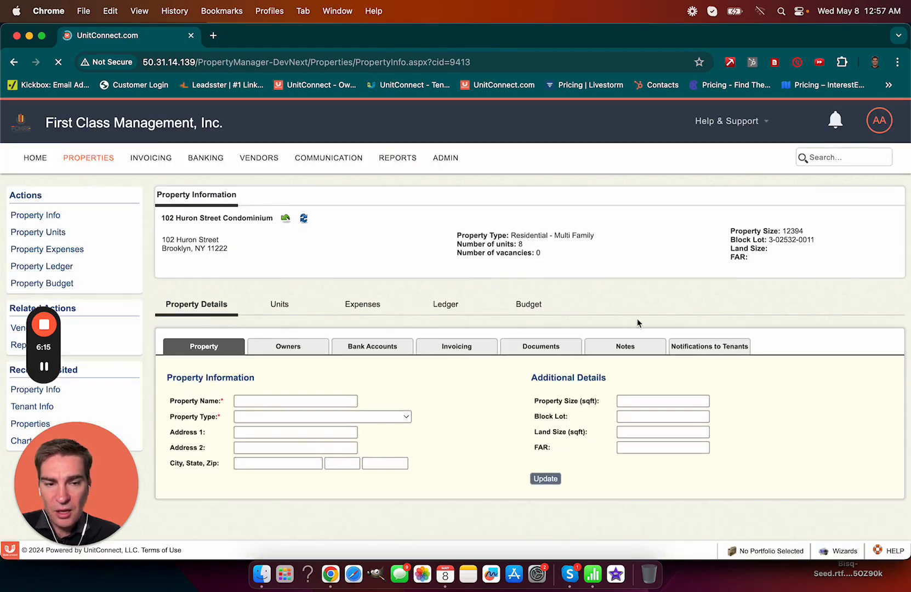
Step: Check the property's tenant notification settings, then open the Admin area
left_click(696, 346)
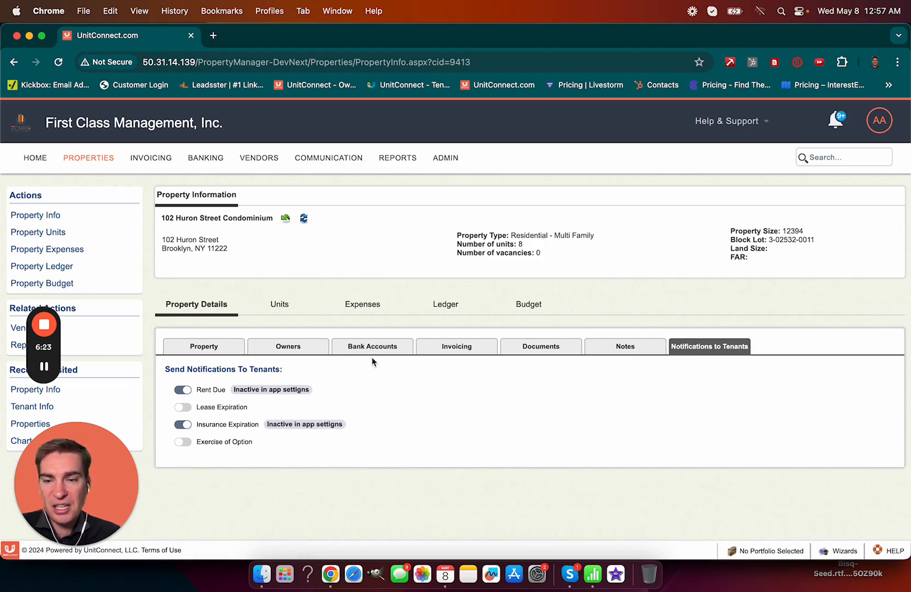
left_click(441, 163)
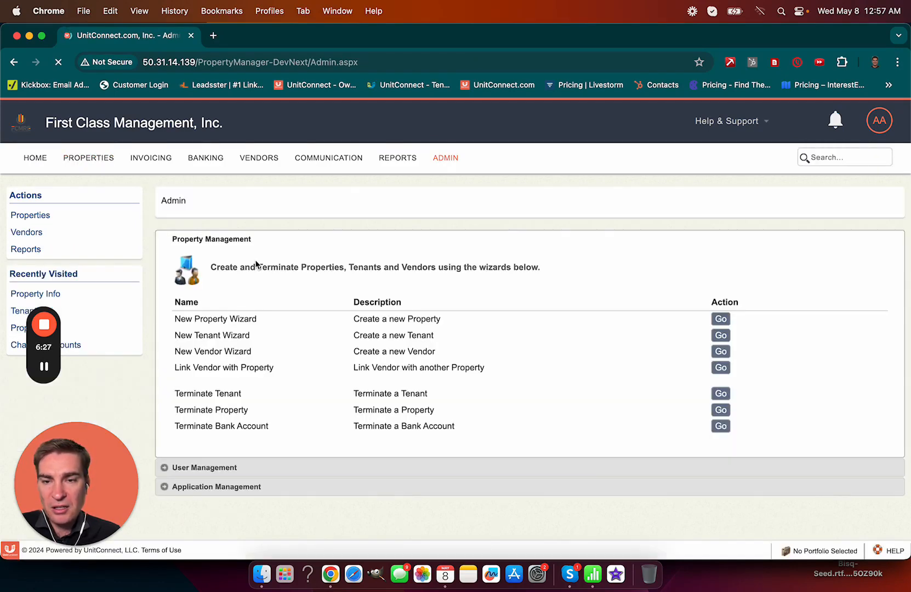
Step: Enable and save Rent Due leaseholder notices in app-level Tenant Notifications, then open Properties
left_click(220, 486)
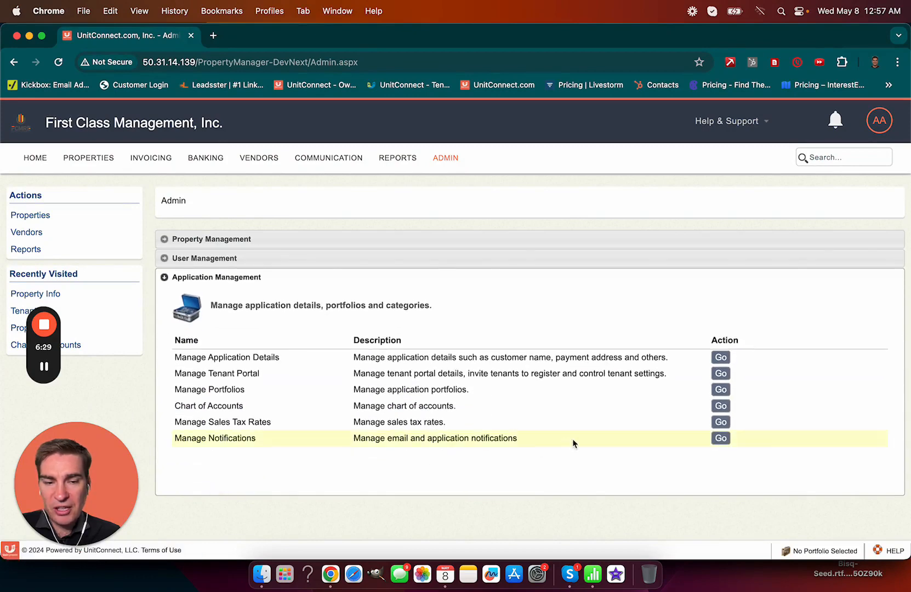
left_click(721, 440)
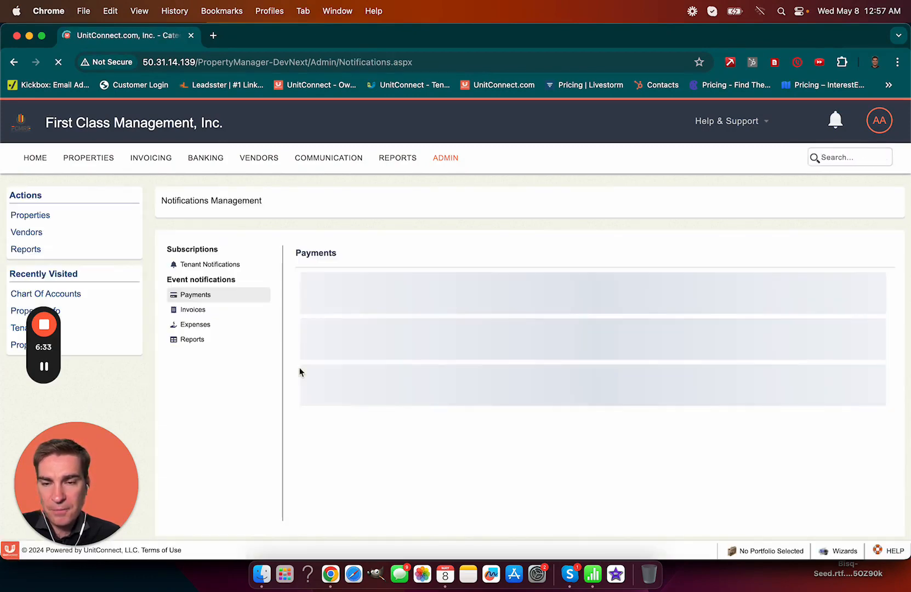
left_click(210, 264)
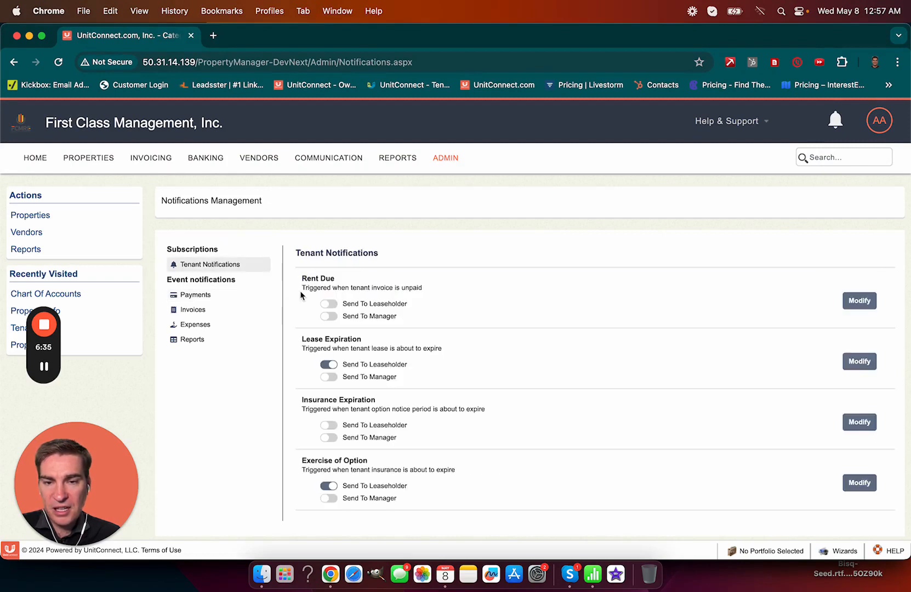
left_click(330, 305)
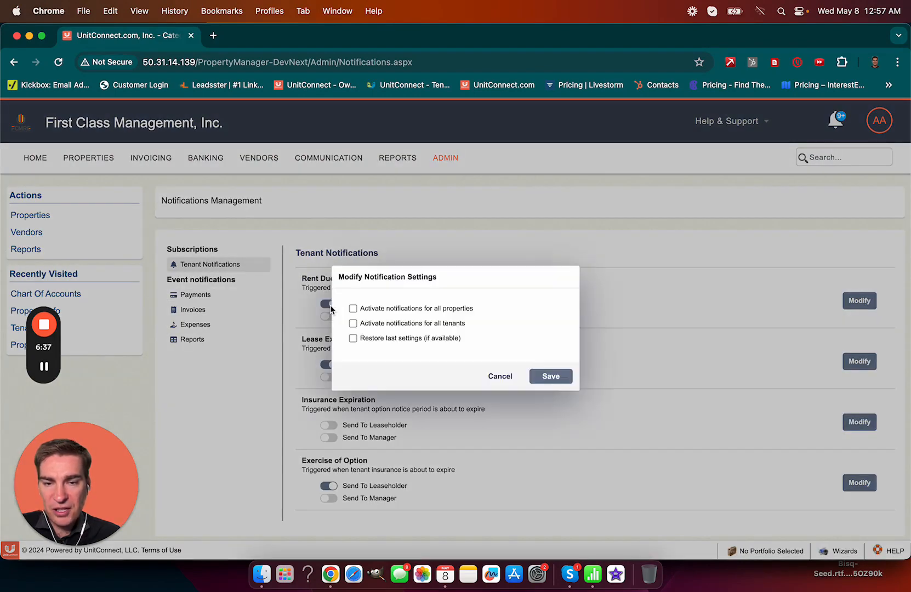
left_click(565, 379)
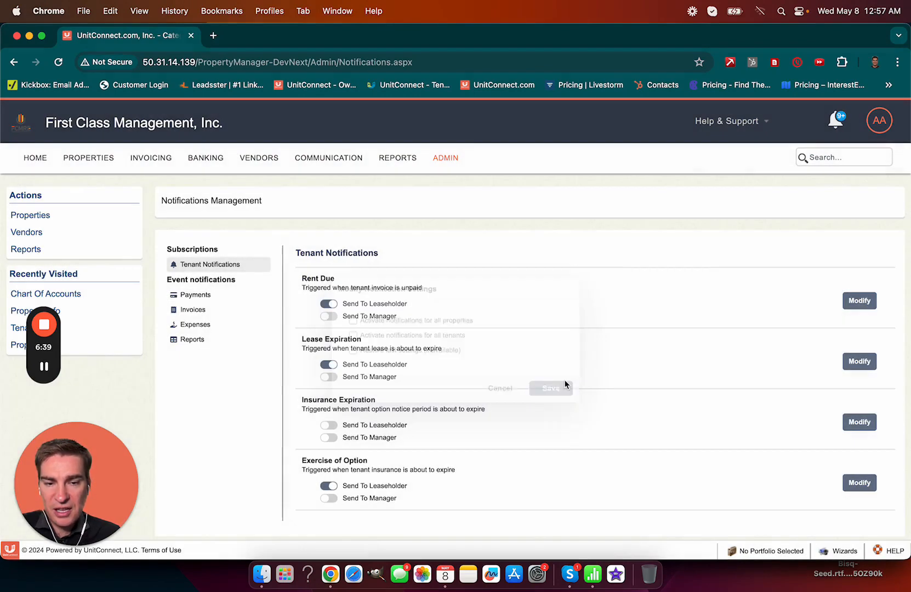
left_click(92, 159)
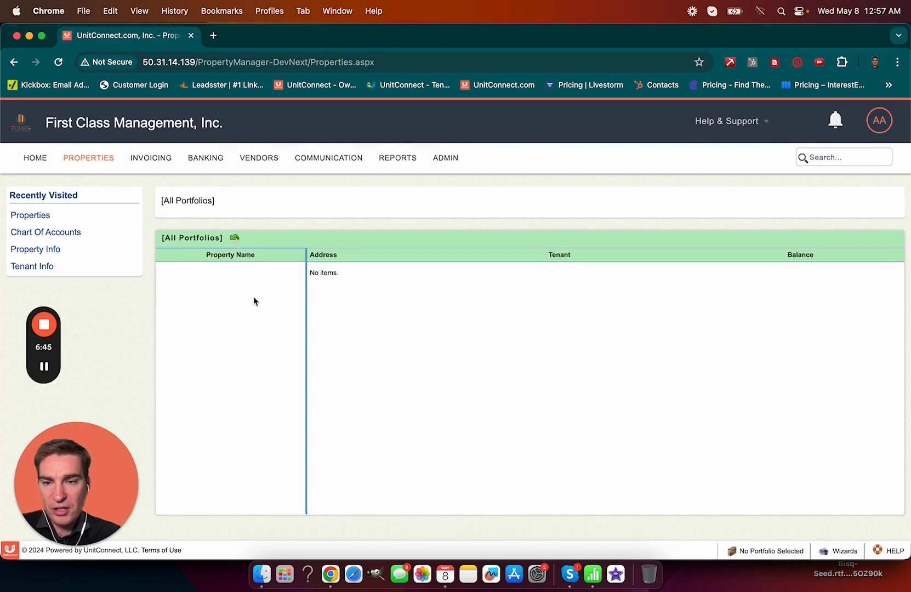
left_click(251, 278)
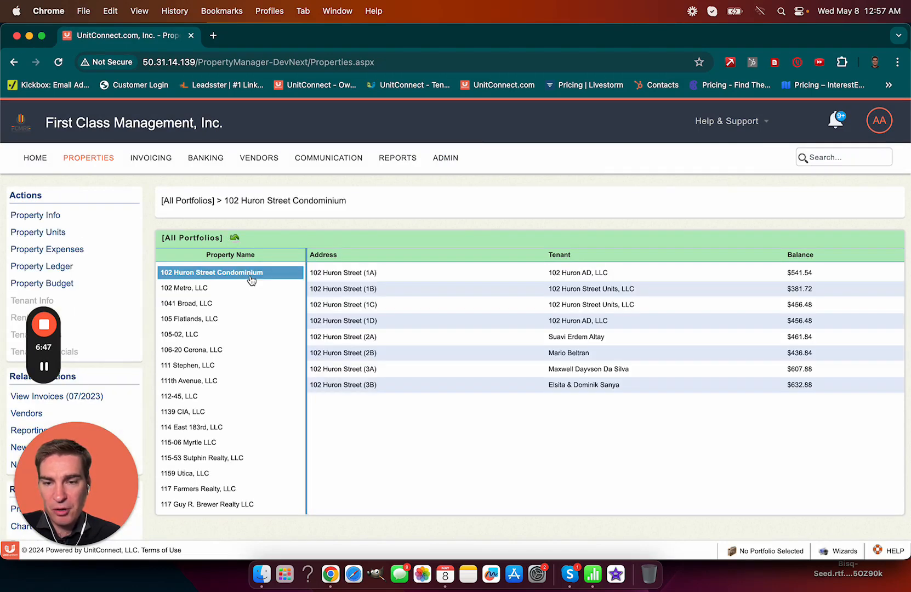
left_click(74, 222)
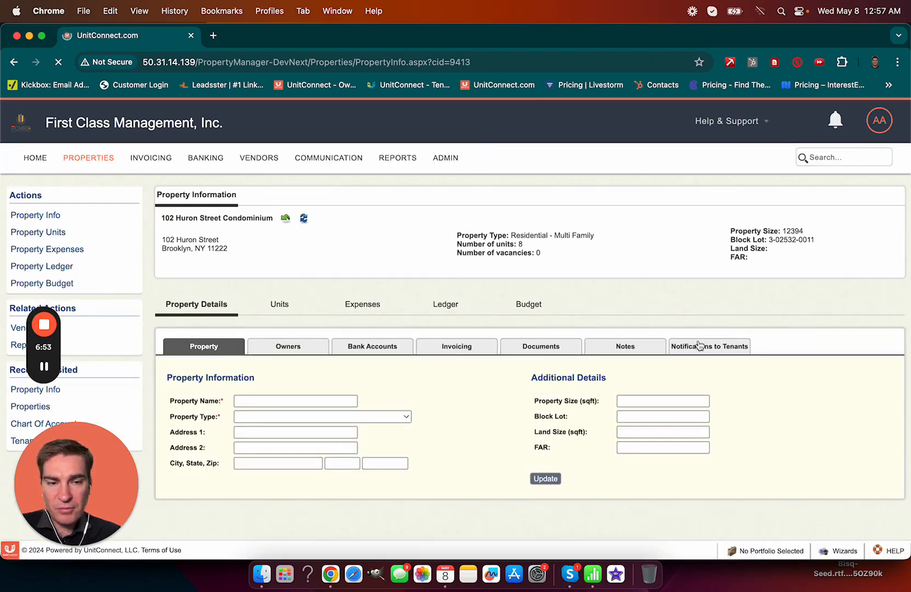
left_click(698, 346)
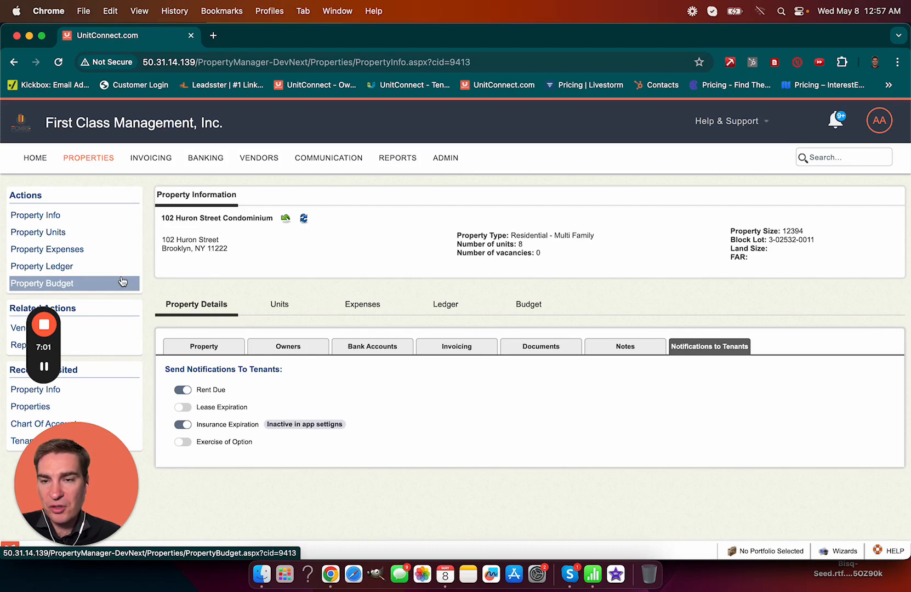
Step: Open the tenant record for unit 1A from the property's Units list
left_click(280, 304)
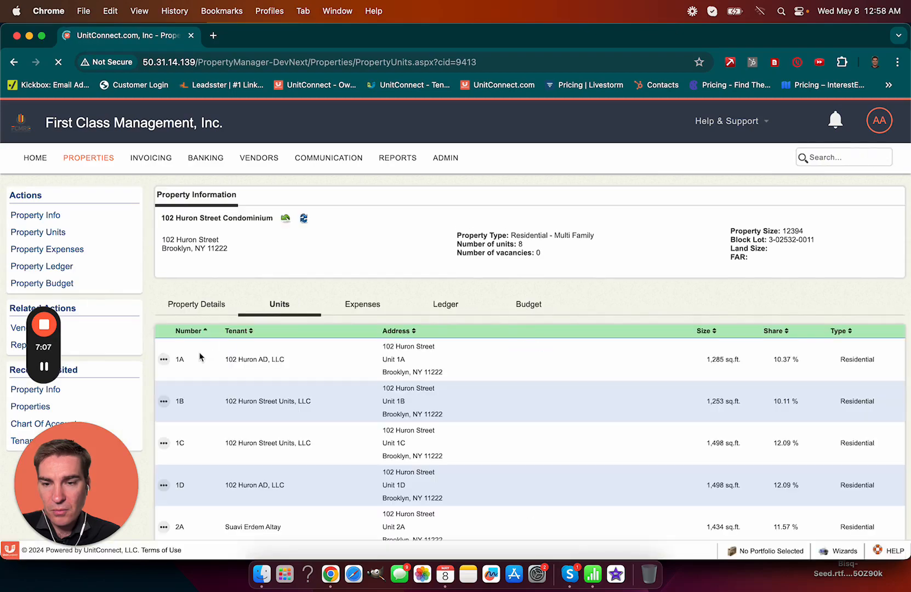
left_click(164, 359)
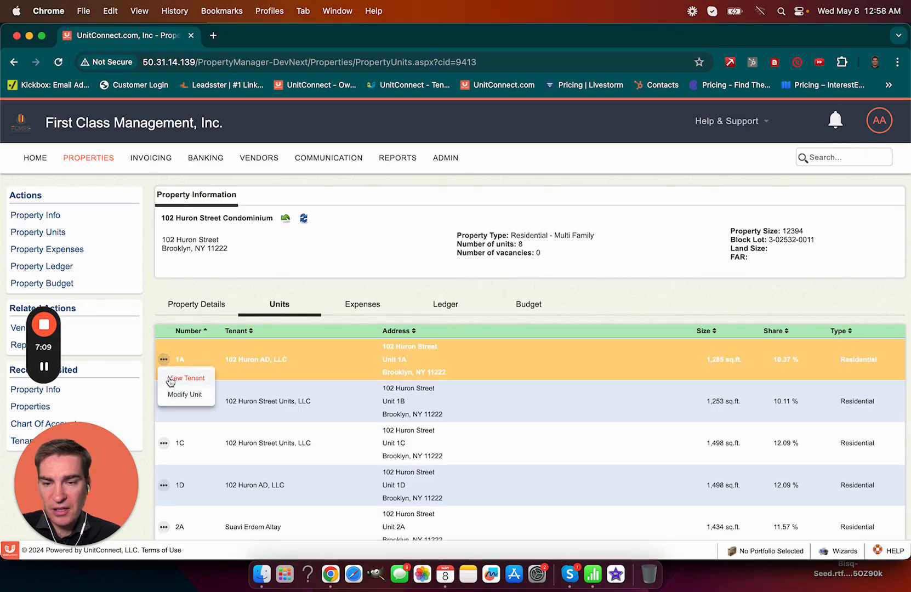
left_click(170, 380)
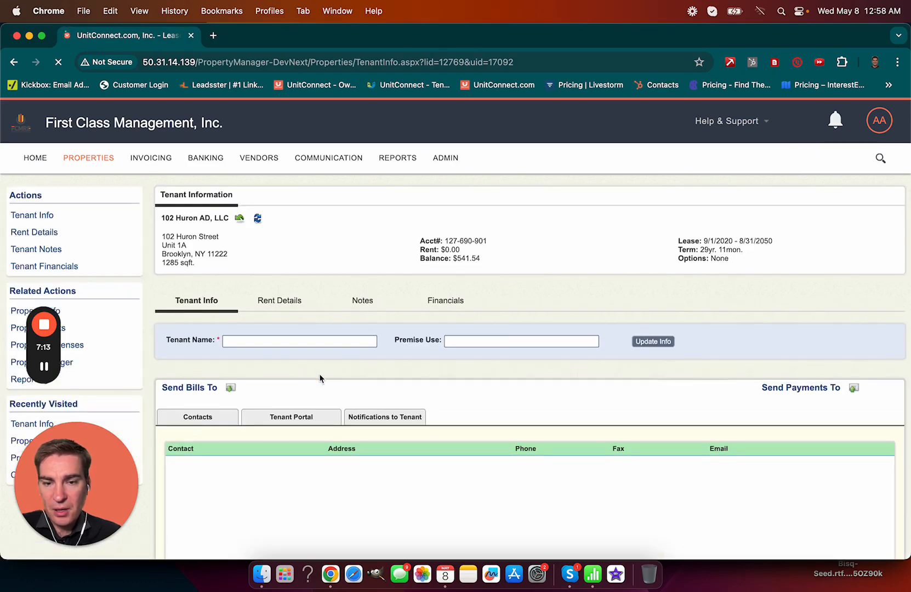
Step: Turn on Rent Due notifications for the unit 1A tenant, then return to Property Info
left_click(368, 416)
scroll(366, 410, "down", 1)
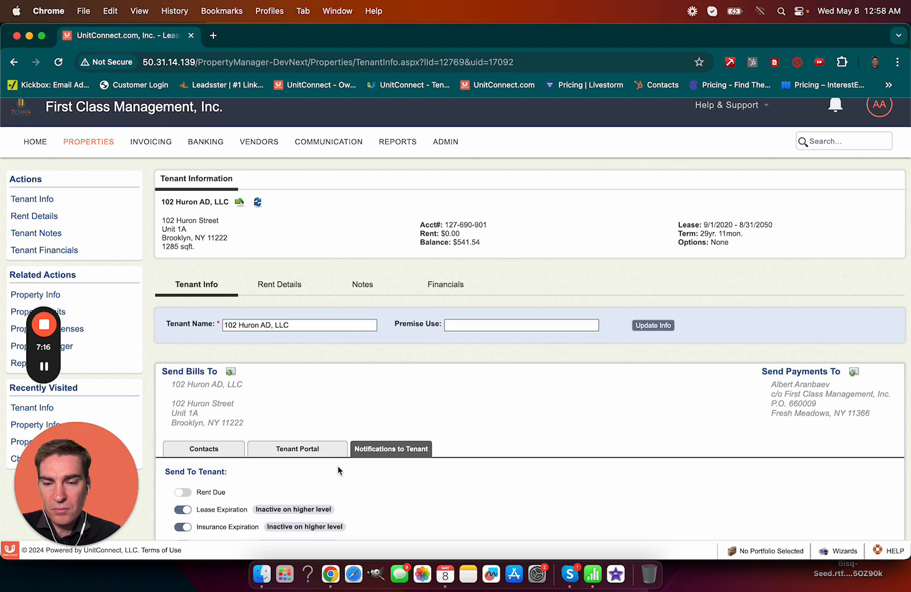
left_click(184, 492)
scroll(357, 500, "down", 1)
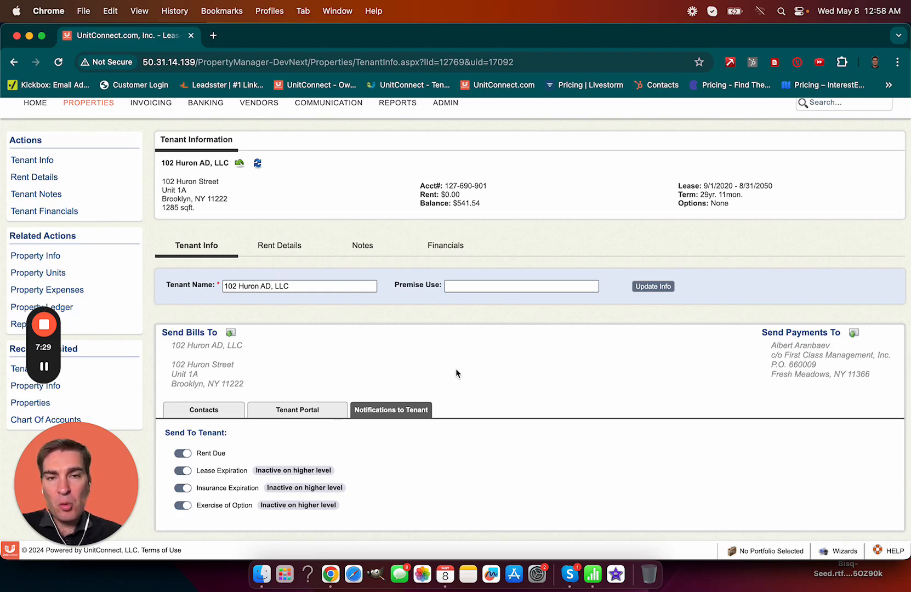
scroll(456, 370, "up", 1)
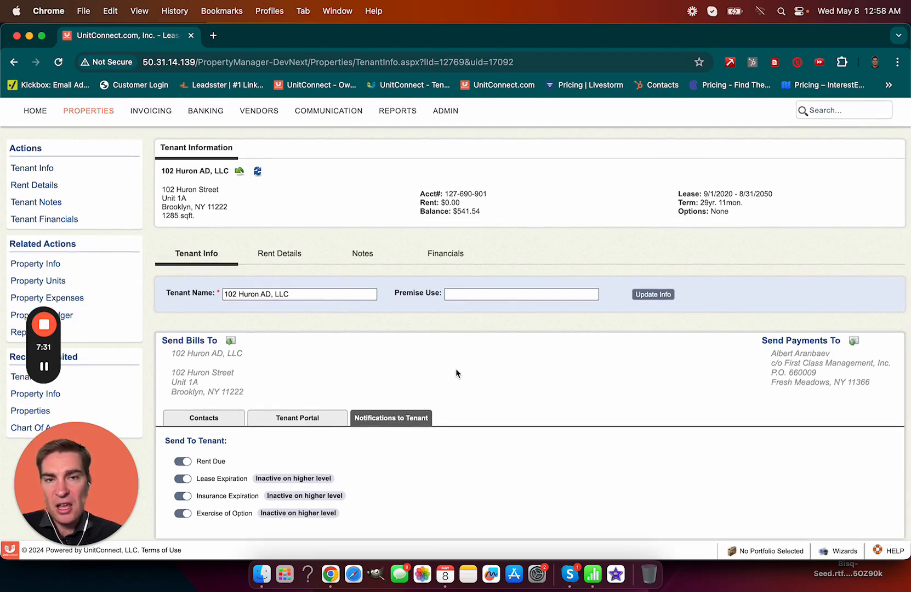
scroll(457, 371, "down", 1)
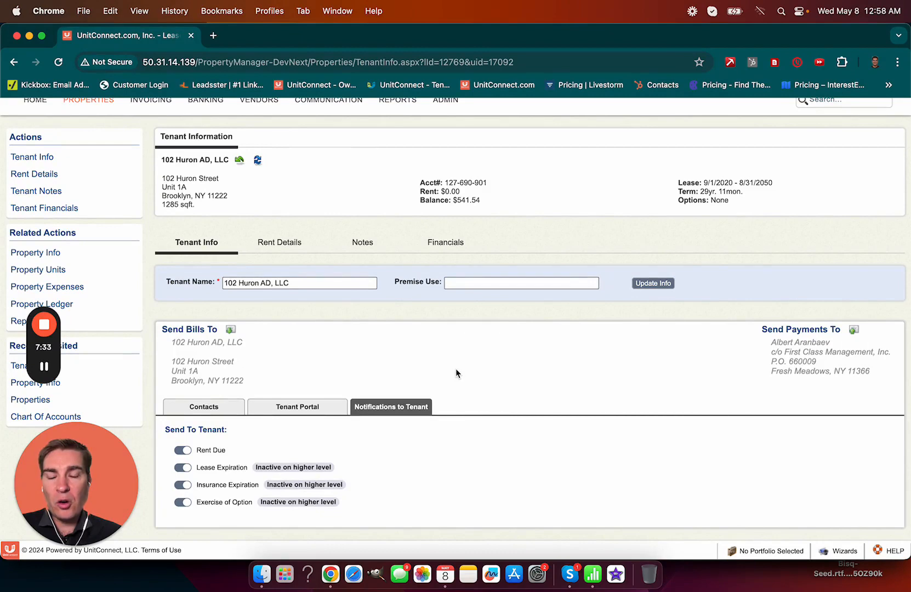
scroll(456, 369, "up", 1)
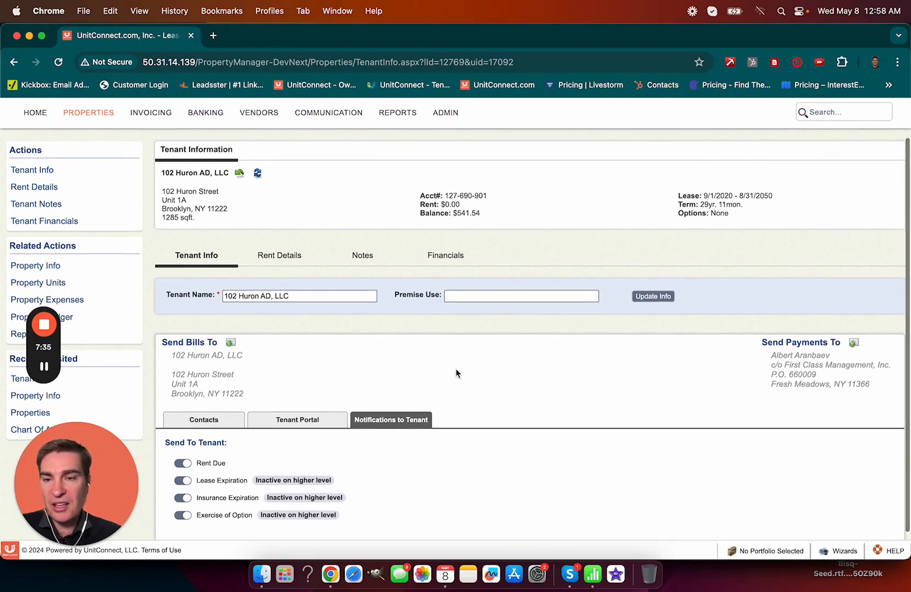
left_click(65, 266)
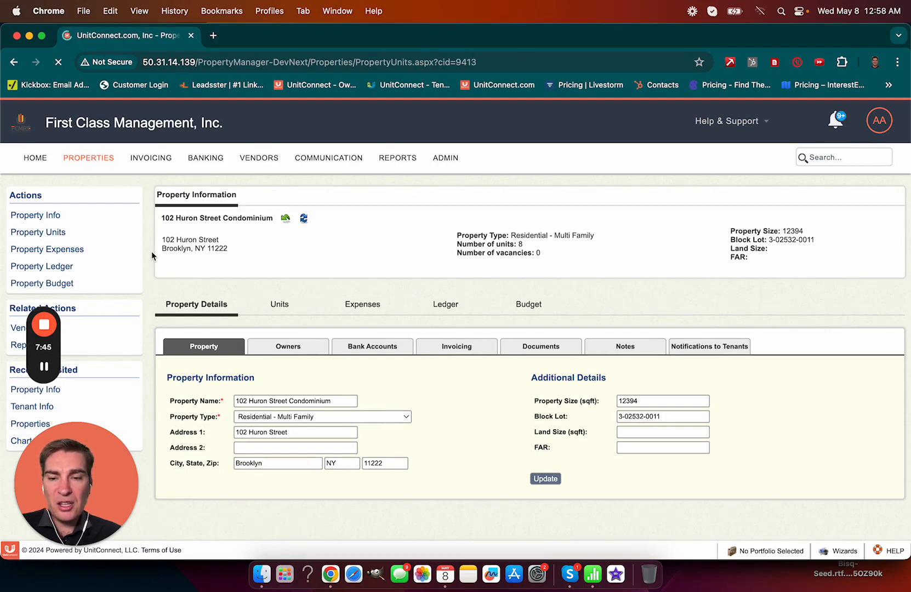
left_click(276, 304)
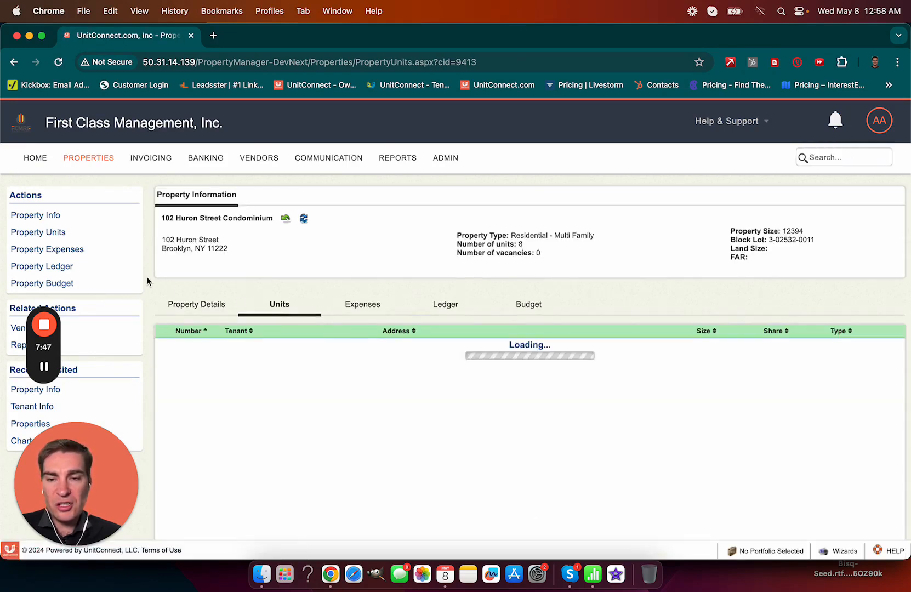
scroll(146, 276, "down", 4)
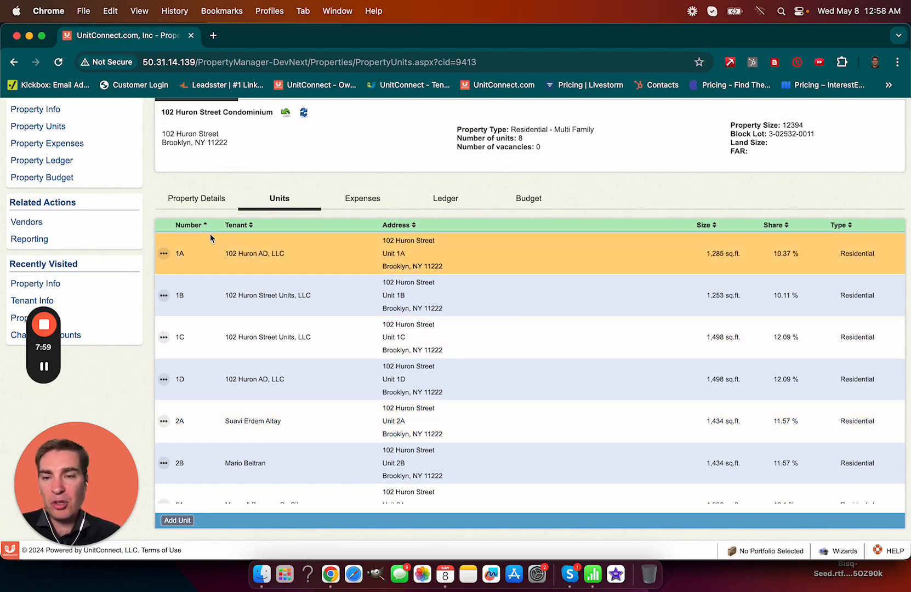
scroll(154, 191, "up", 3)
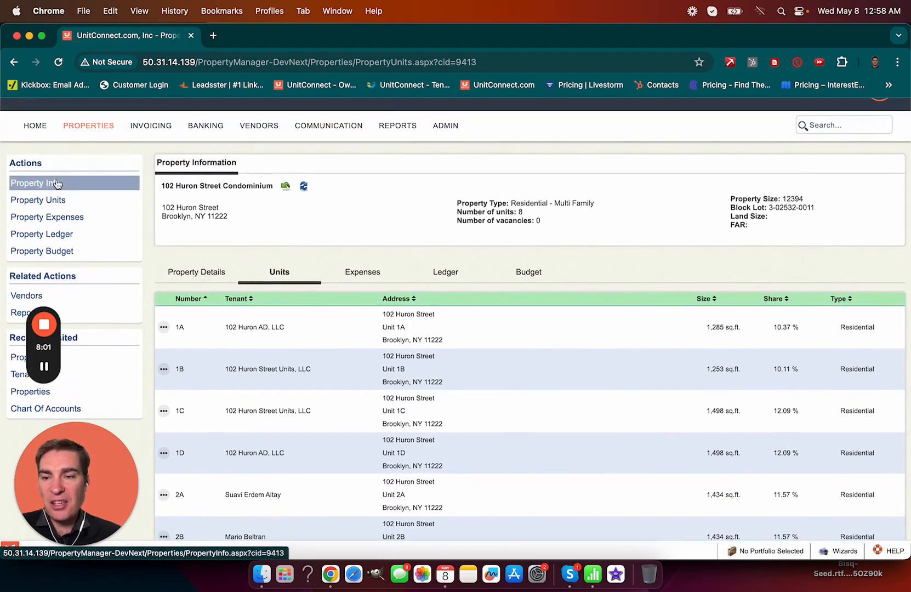
left_click(86, 128)
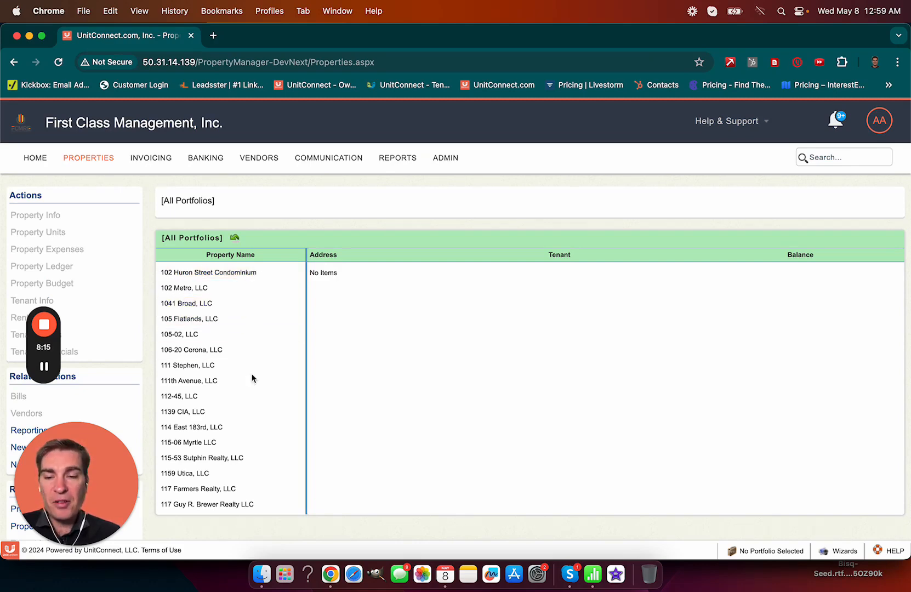
Step: Open the Notifications to Tenants settings in 105 Flatlands, LLC's Property Info
left_click(261, 324)
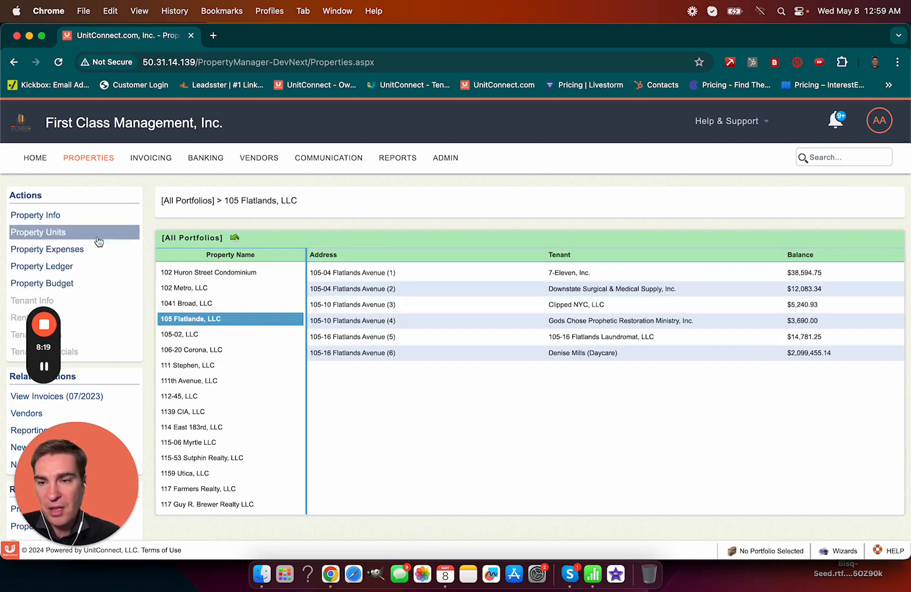
left_click(73, 218)
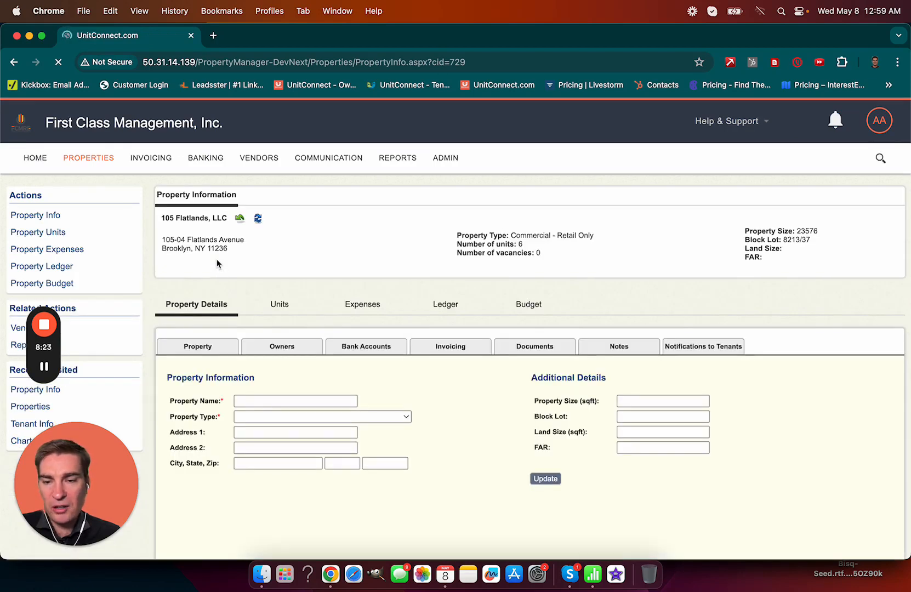
left_click(711, 347)
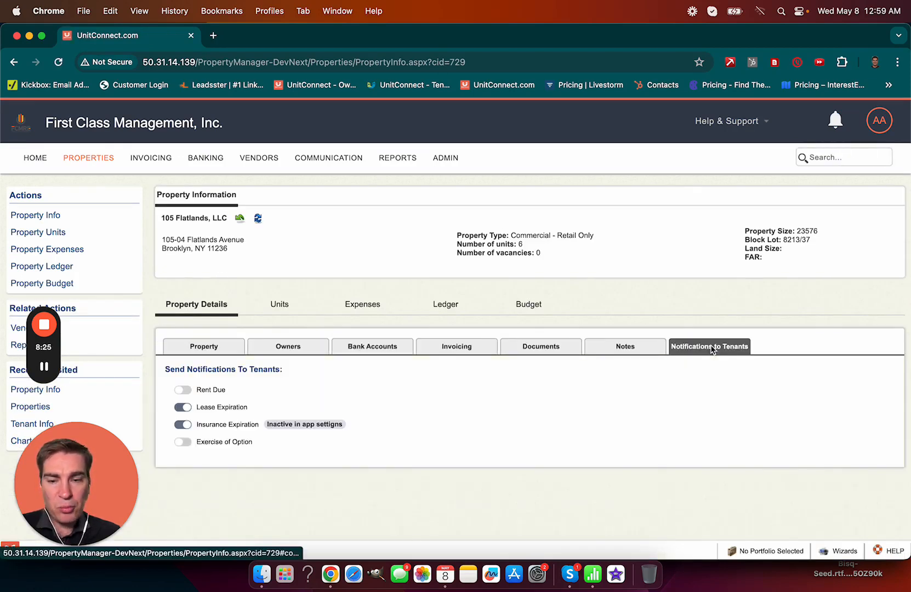